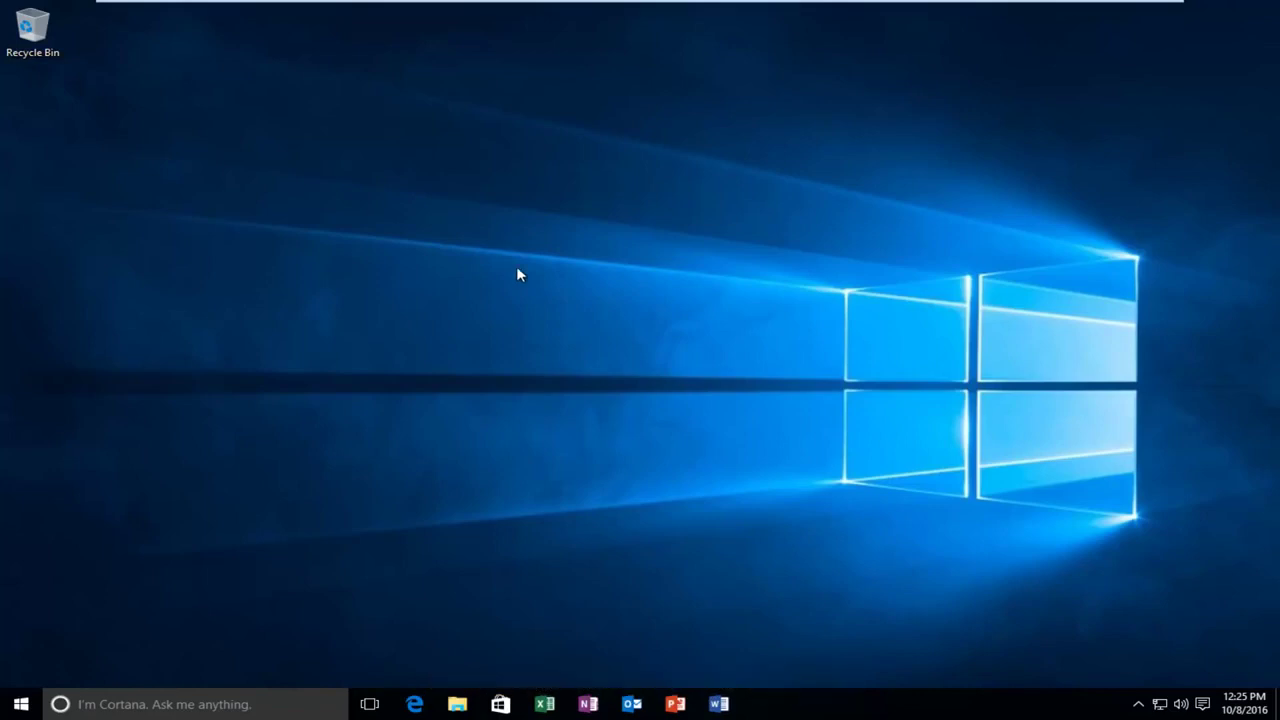
# Find "display settings" through the Windows search, open it and move its window toward the middle of the desktop
pyautogui.click(20, 702)
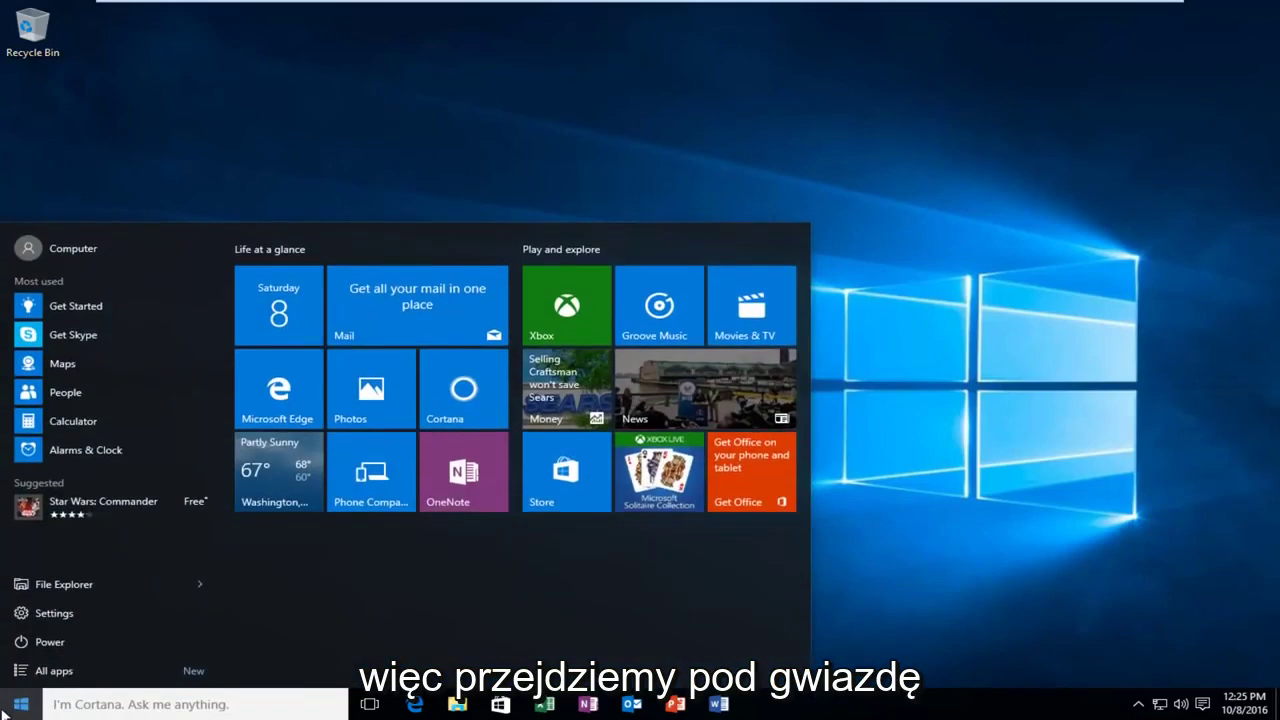
pyautogui.write('display ')
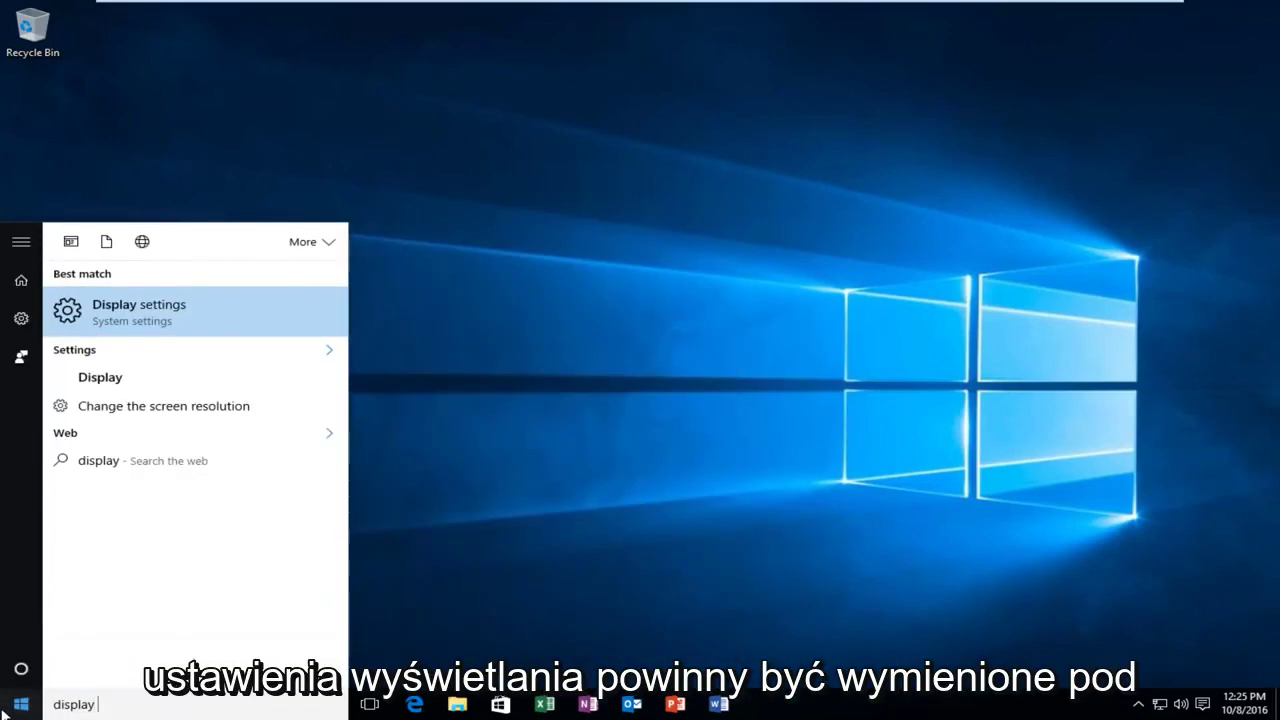
pyautogui.write('settings')
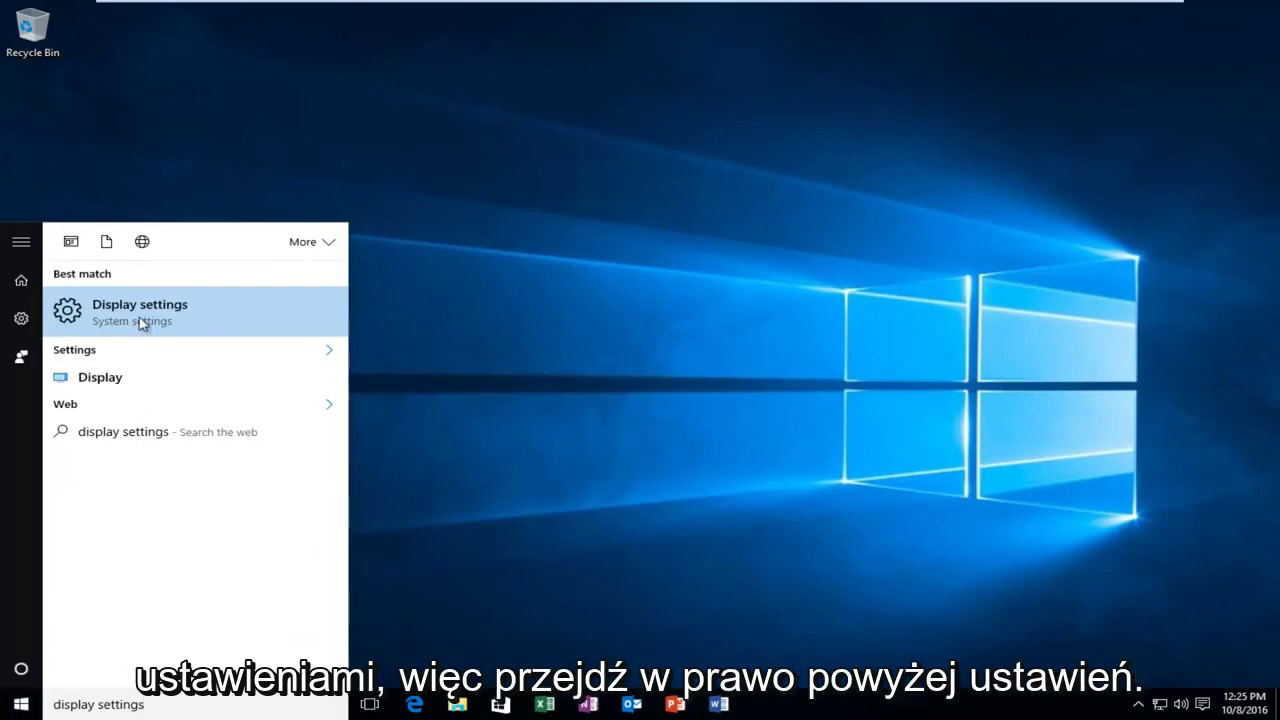
pyautogui.click(141, 323)
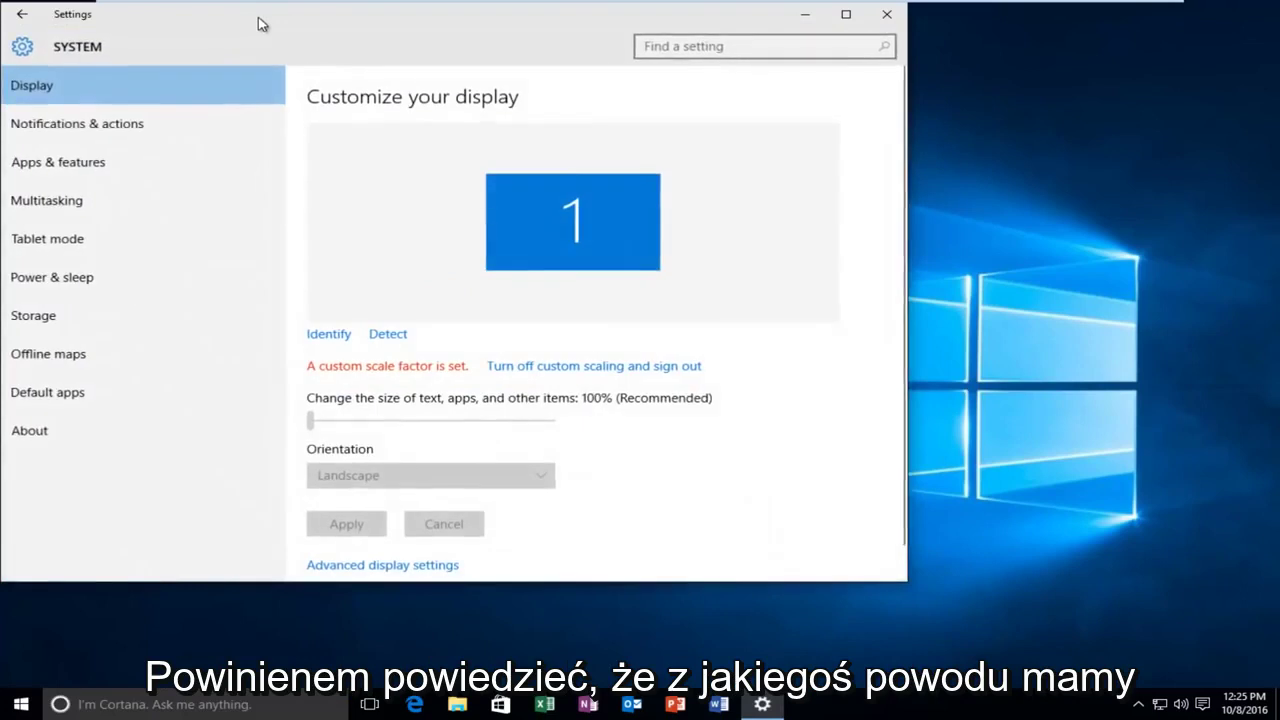
pyautogui.moveTo(258, 22); pyautogui.dragTo(423, 34)
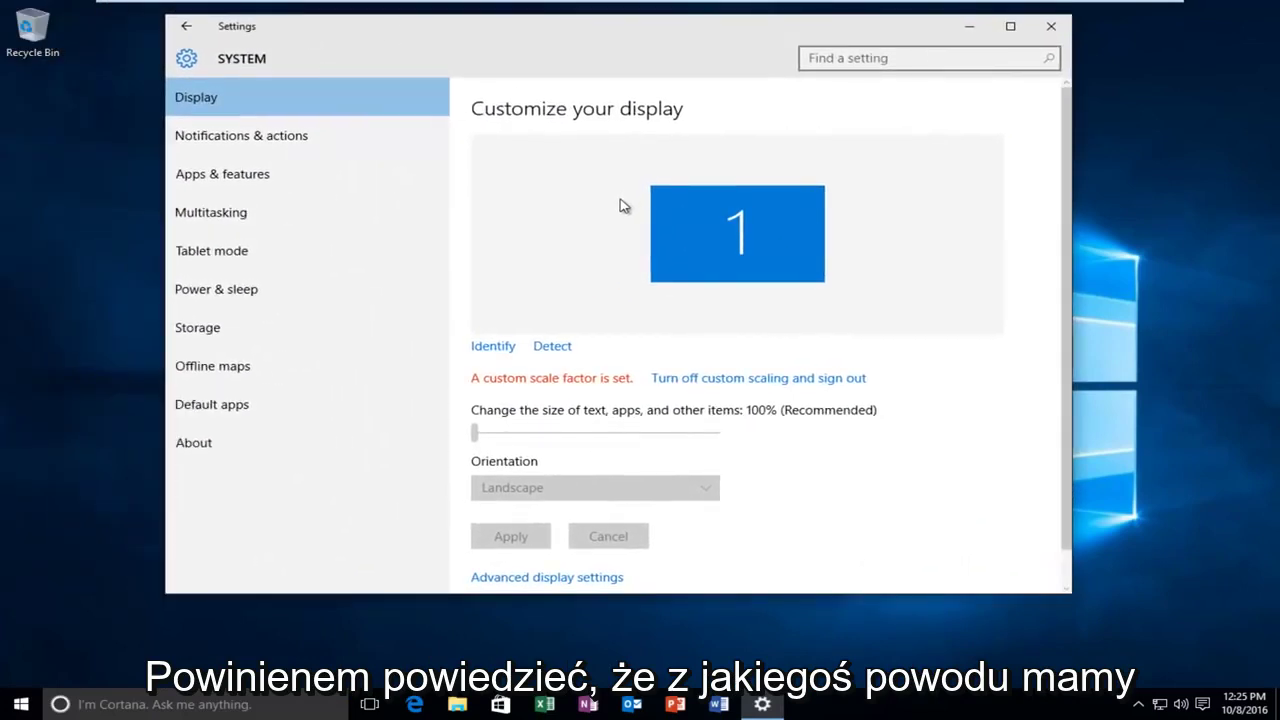
# Open the advanced display settings and look through the available screen resolutions without choosing another one
pyautogui.scroll(-1, 716, 363)
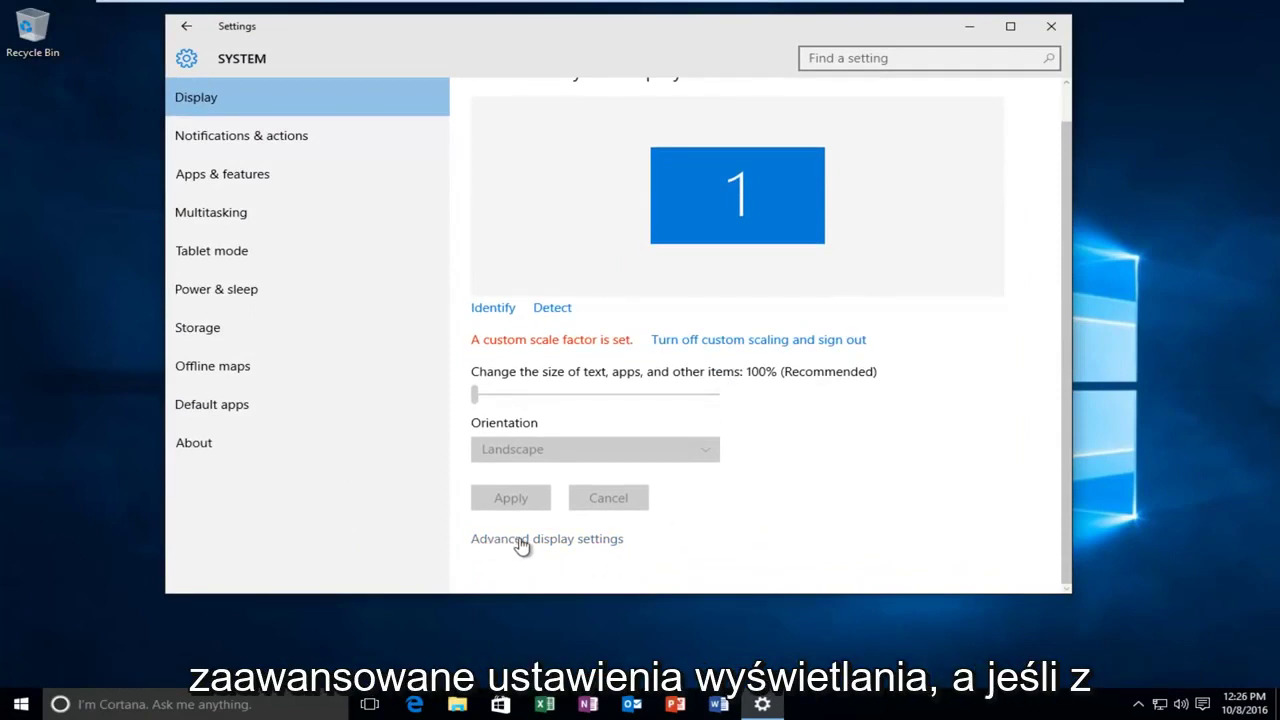
pyautogui.click(553, 541)
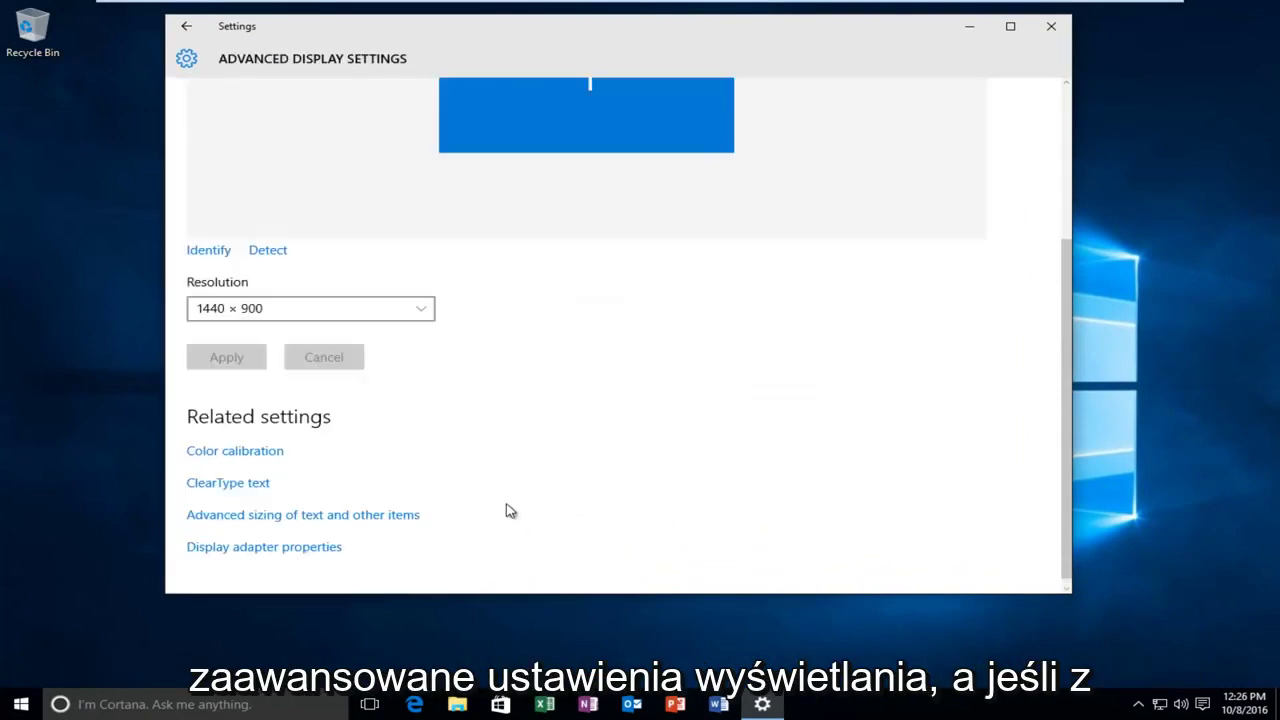
pyautogui.click(396, 316)
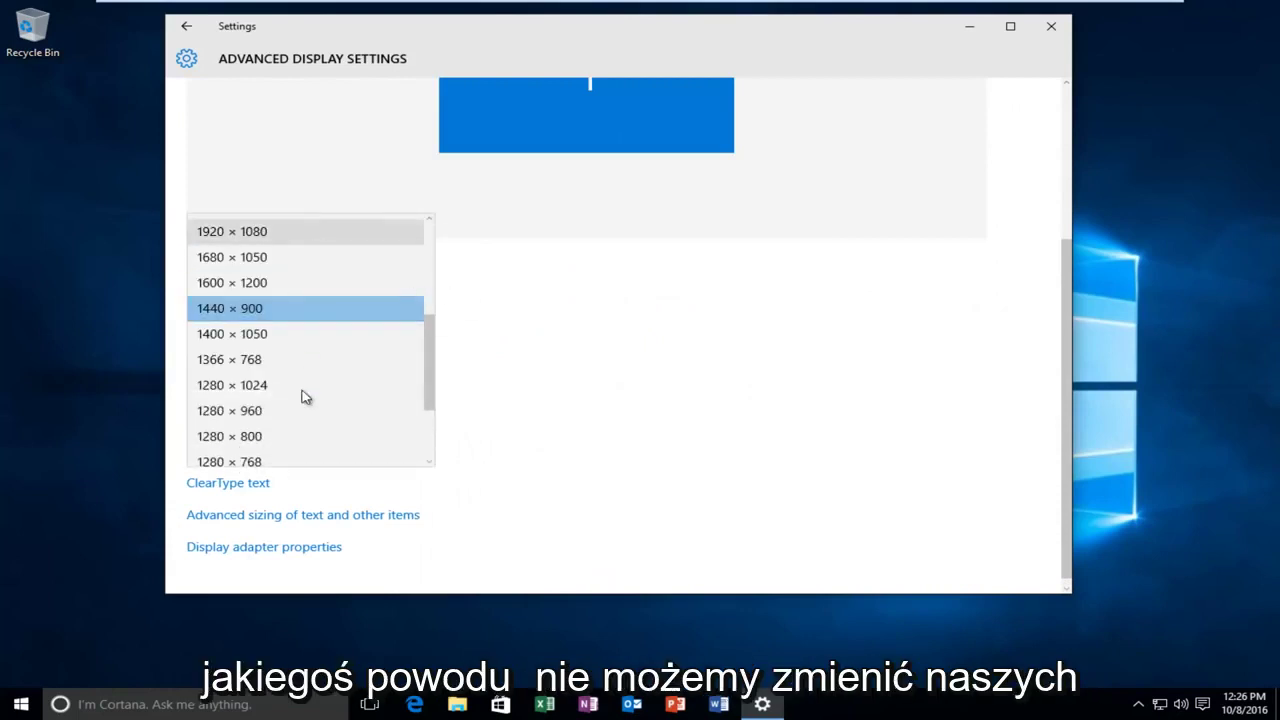
pyautogui.click(654, 344)
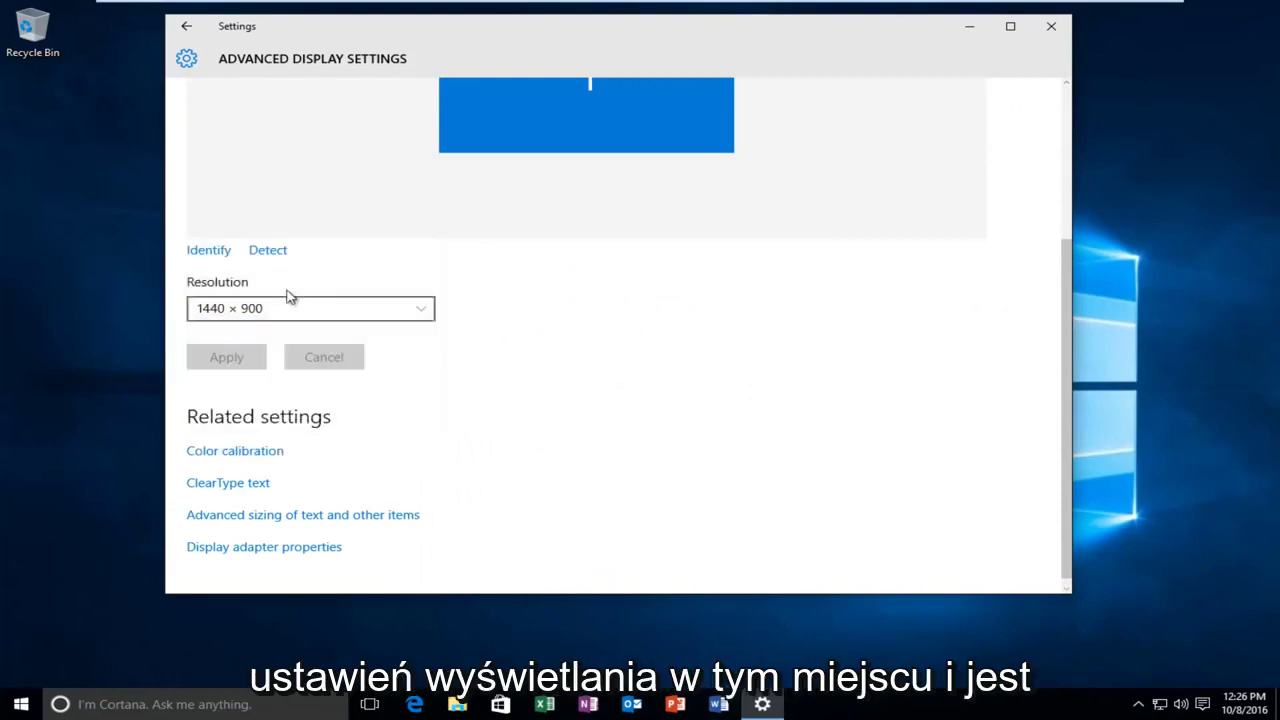
# Open the display adapter properties and bring up the device properties of the VMware SVGA 3D adapter to check its status
pyautogui.scroll(-1, 610, 364)
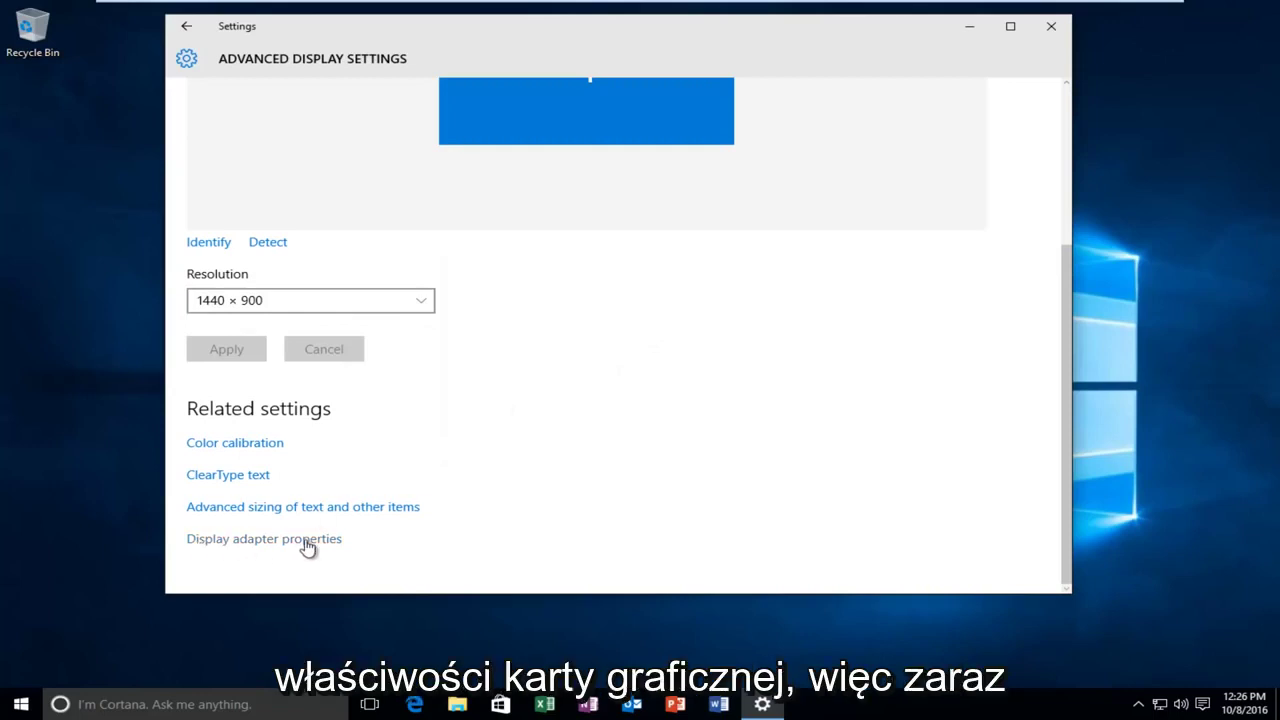
pyautogui.click(248, 541)
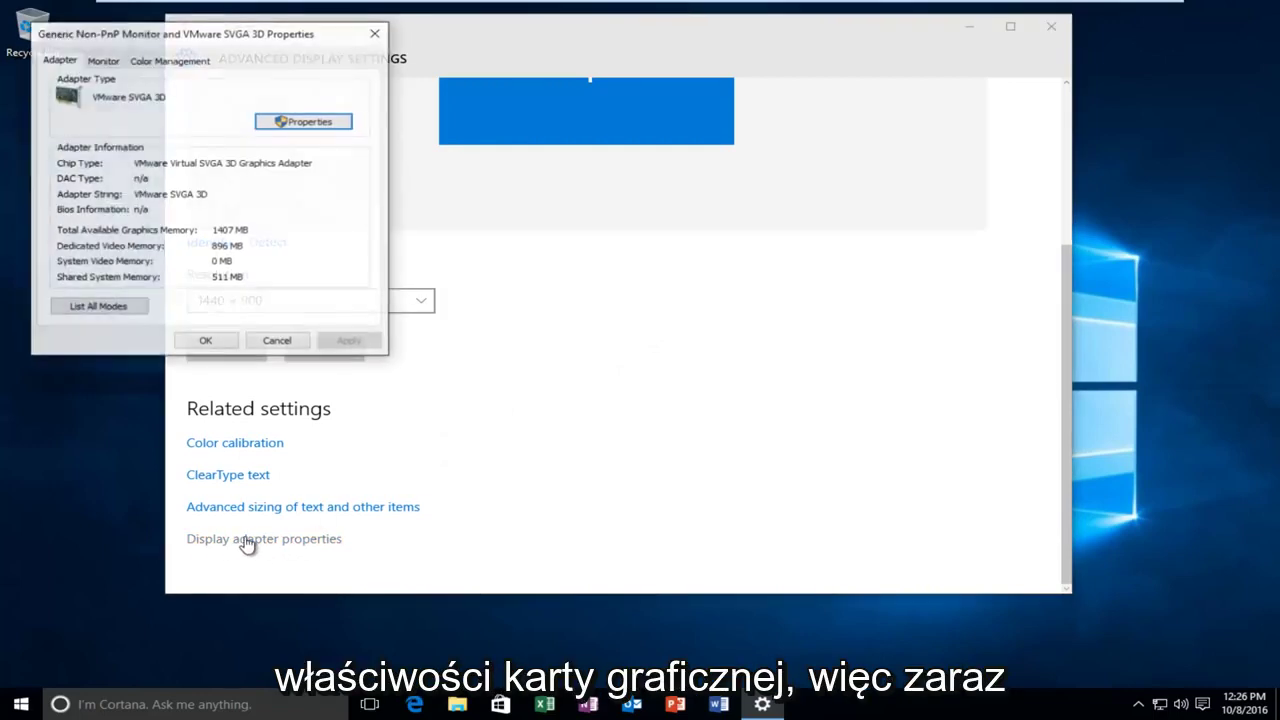
pyautogui.moveTo(205, 37); pyautogui.dragTo(555, 139)
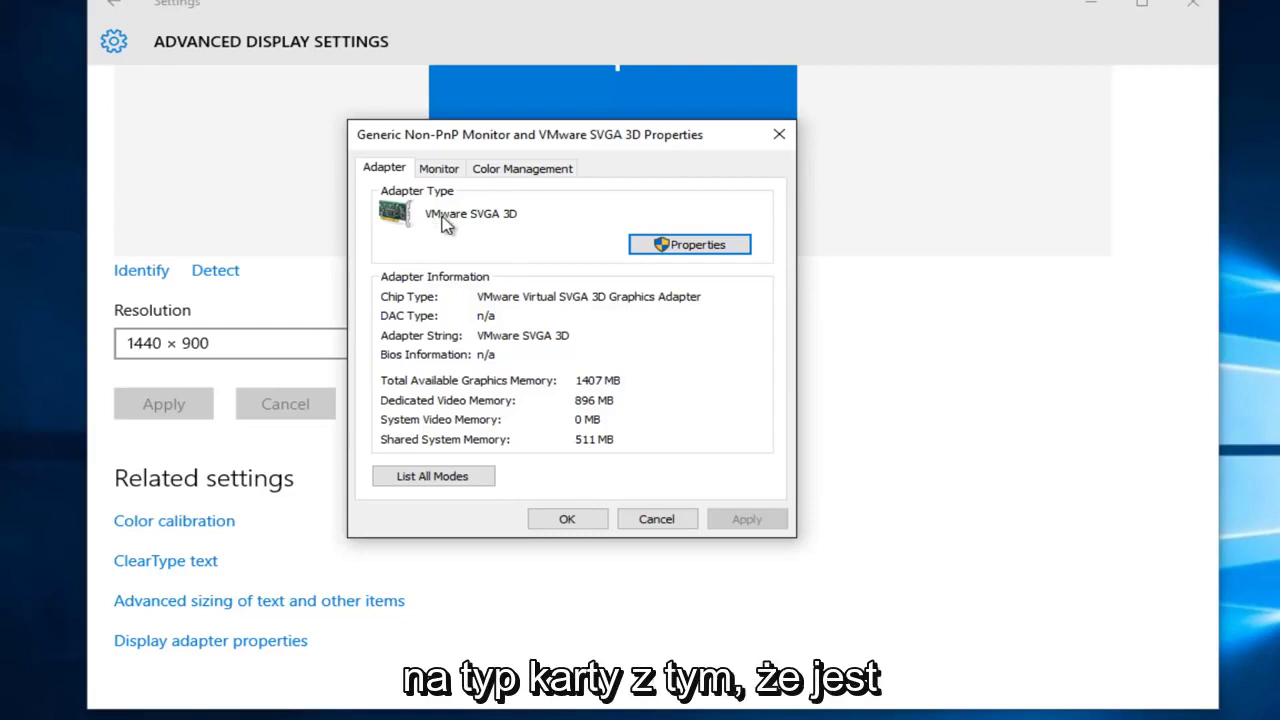
pyautogui.click(690, 245)
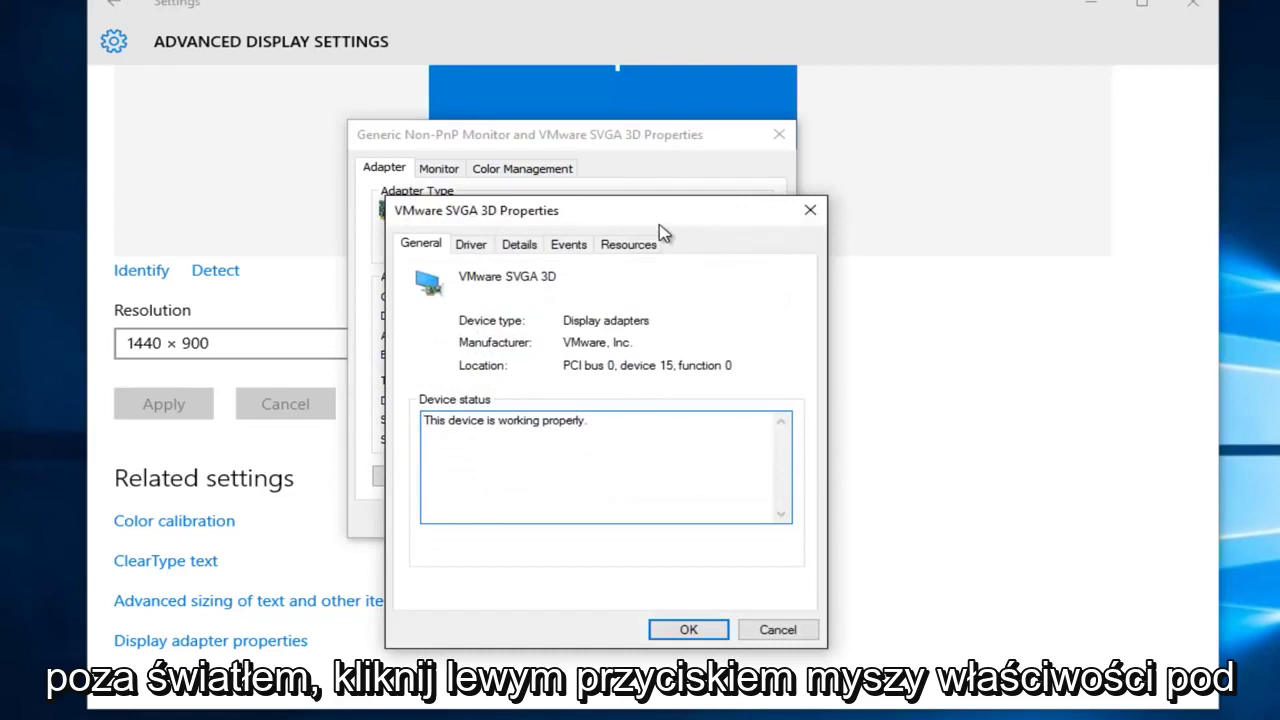
pyautogui.moveTo(664, 221); pyautogui.dragTo(637, 151)
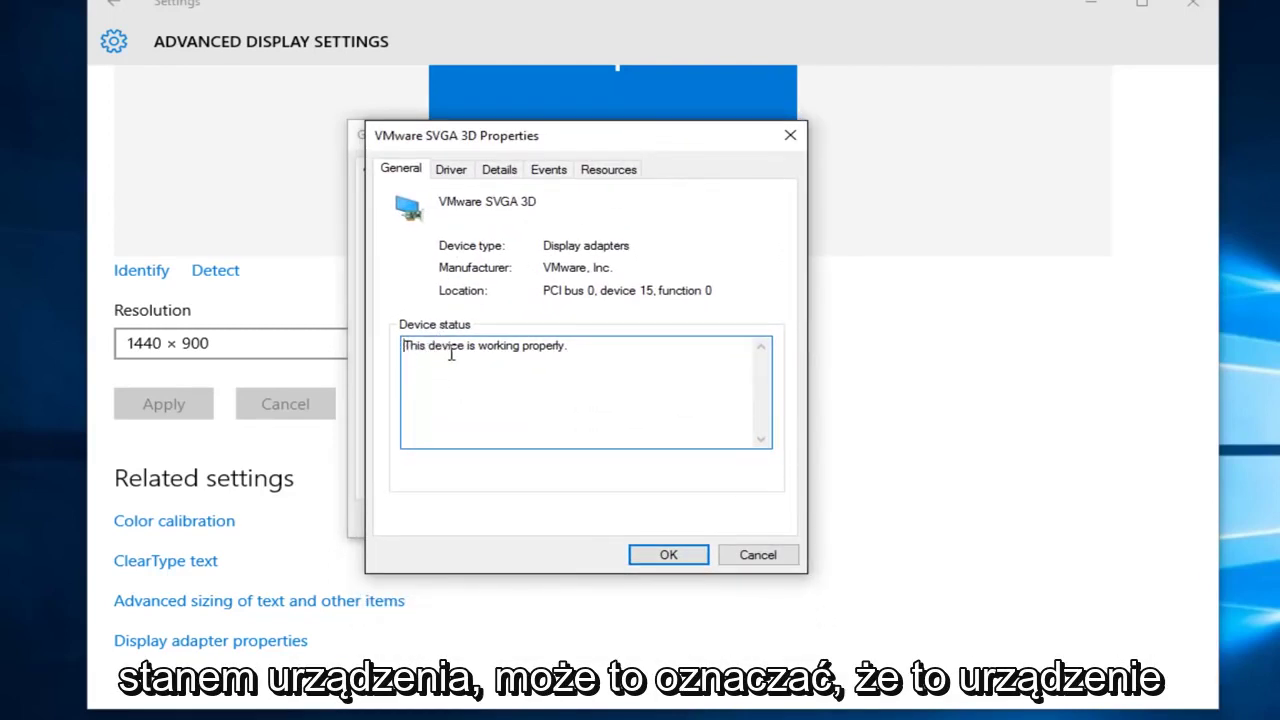
# Run an automatic search for updated driver software for the VMware SVGA 3D adapter and close the update wizard
pyautogui.click(452, 172)
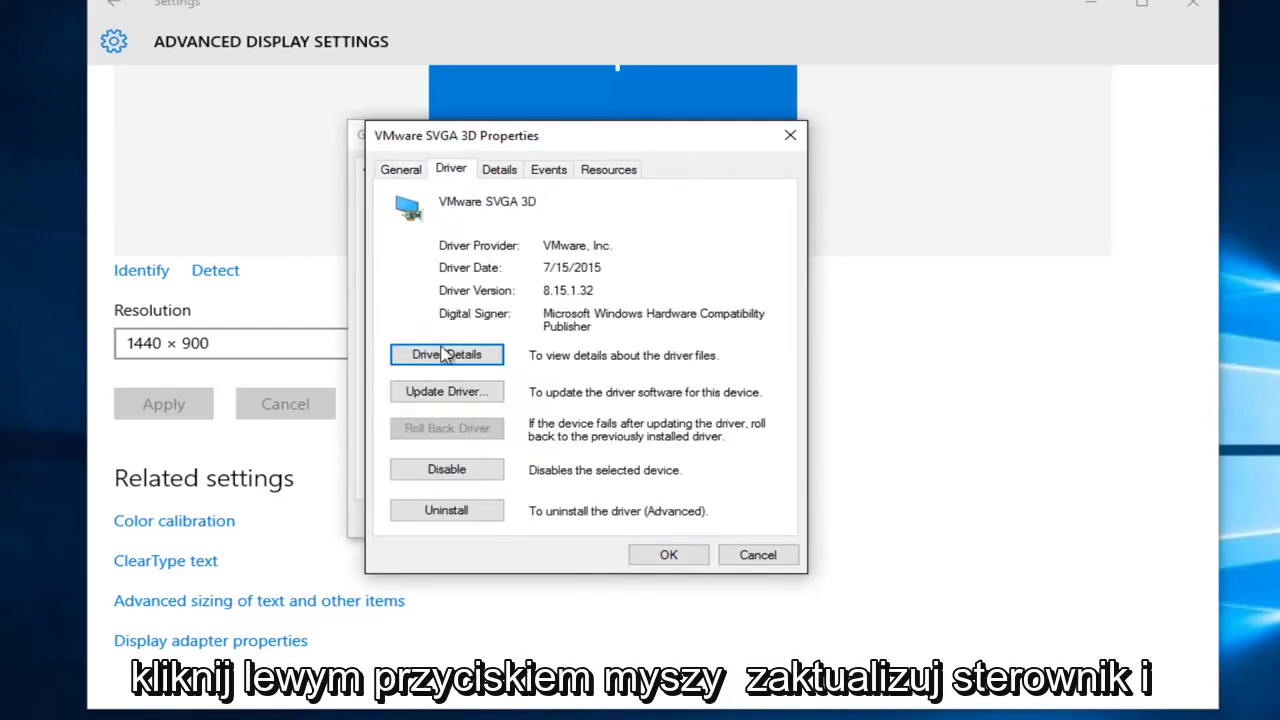
pyautogui.click(437, 393)
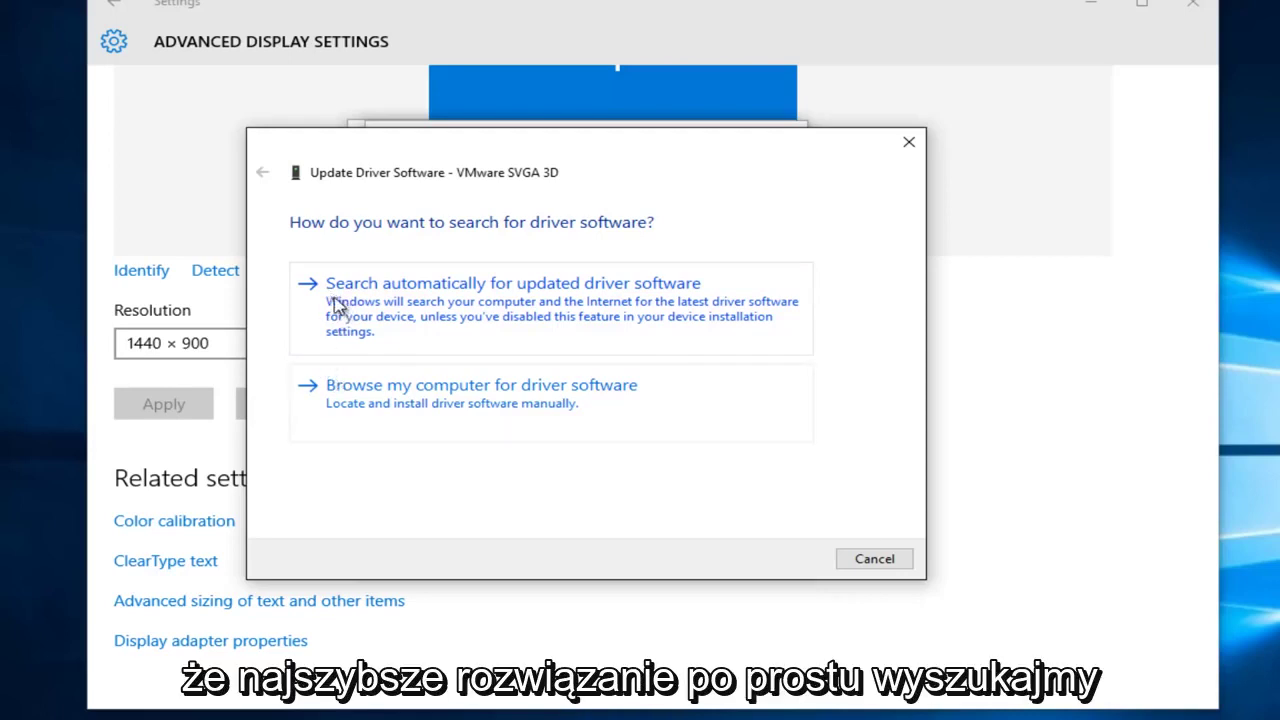
pyautogui.click(519, 307)
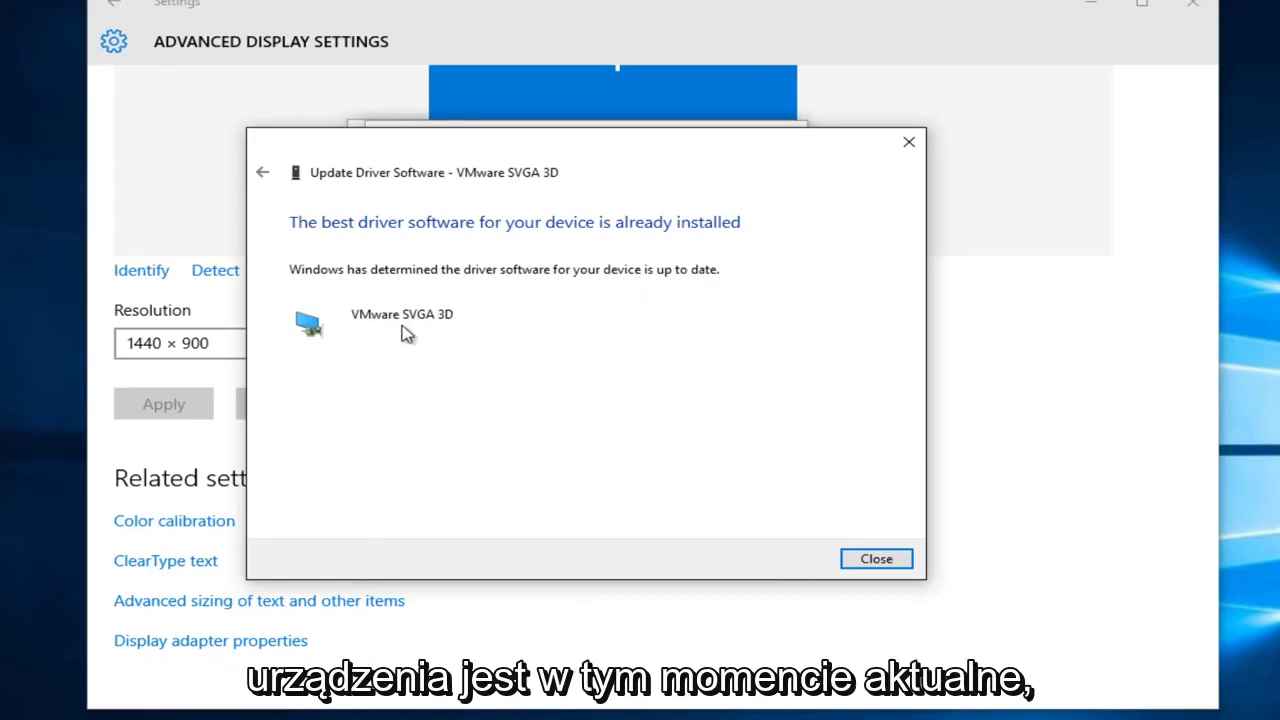
pyautogui.click(890, 563)
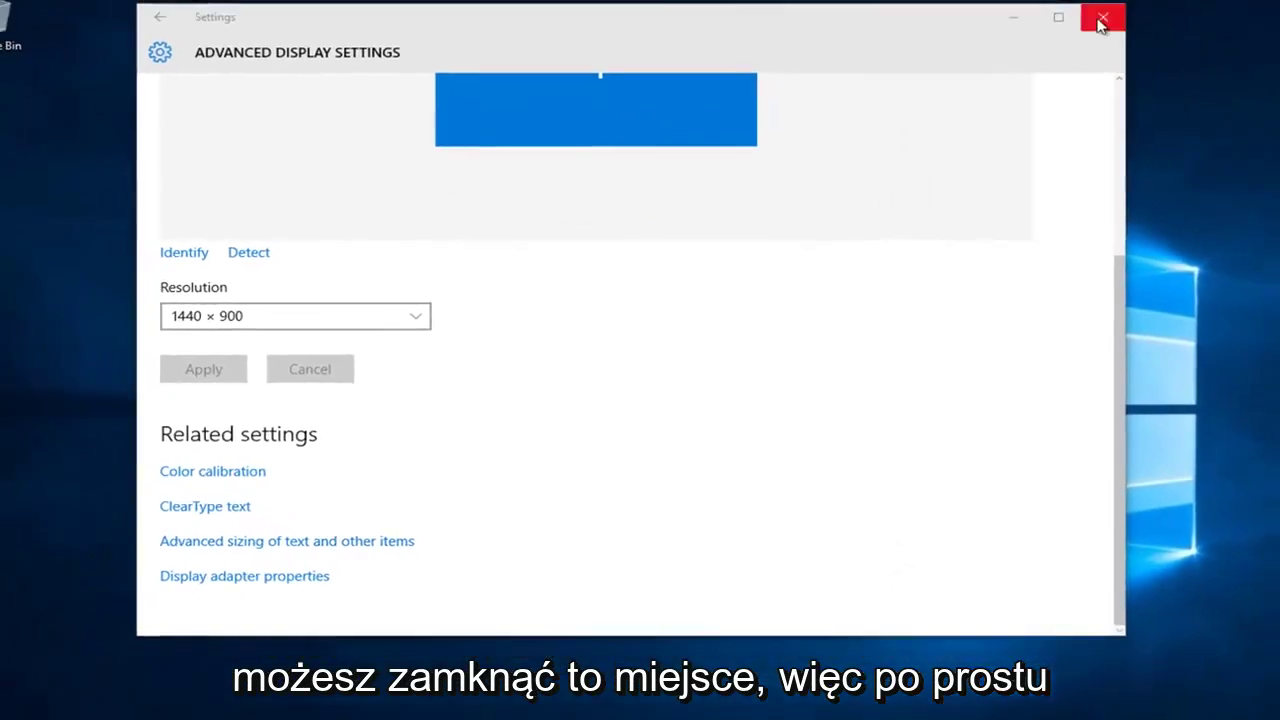
# Close the advanced display settings window and both adapter properties dialogs
pyautogui.click(1101, 22)
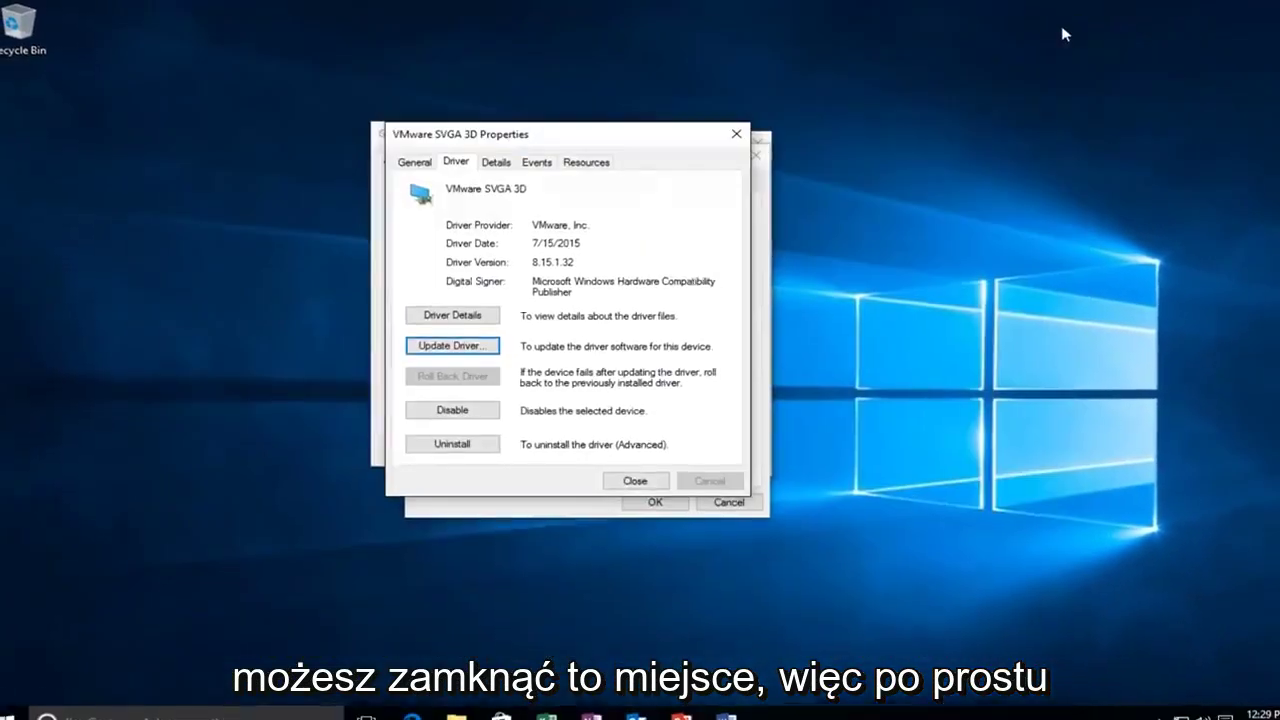
pyautogui.click(762, 130)
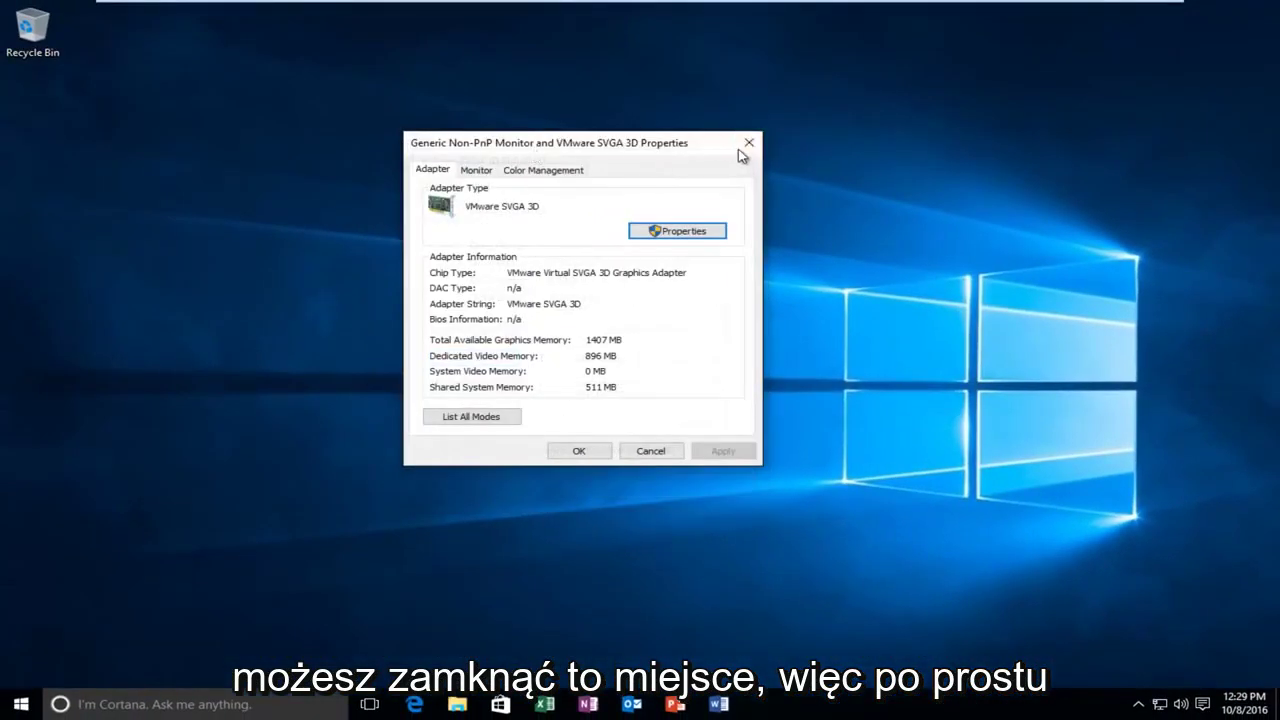
pyautogui.click(749, 145)
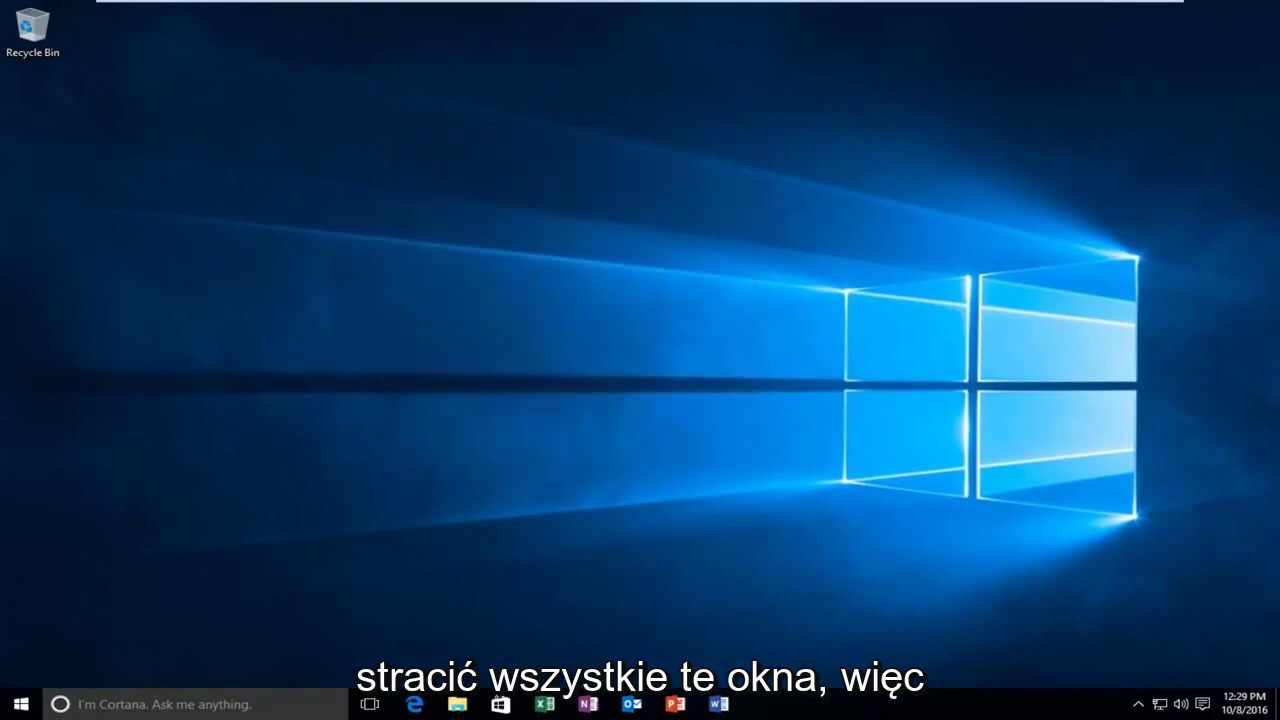
# Switch to Microsoft Edge and search Google for "nvidia display driver"
pyautogui.click(414, 704)
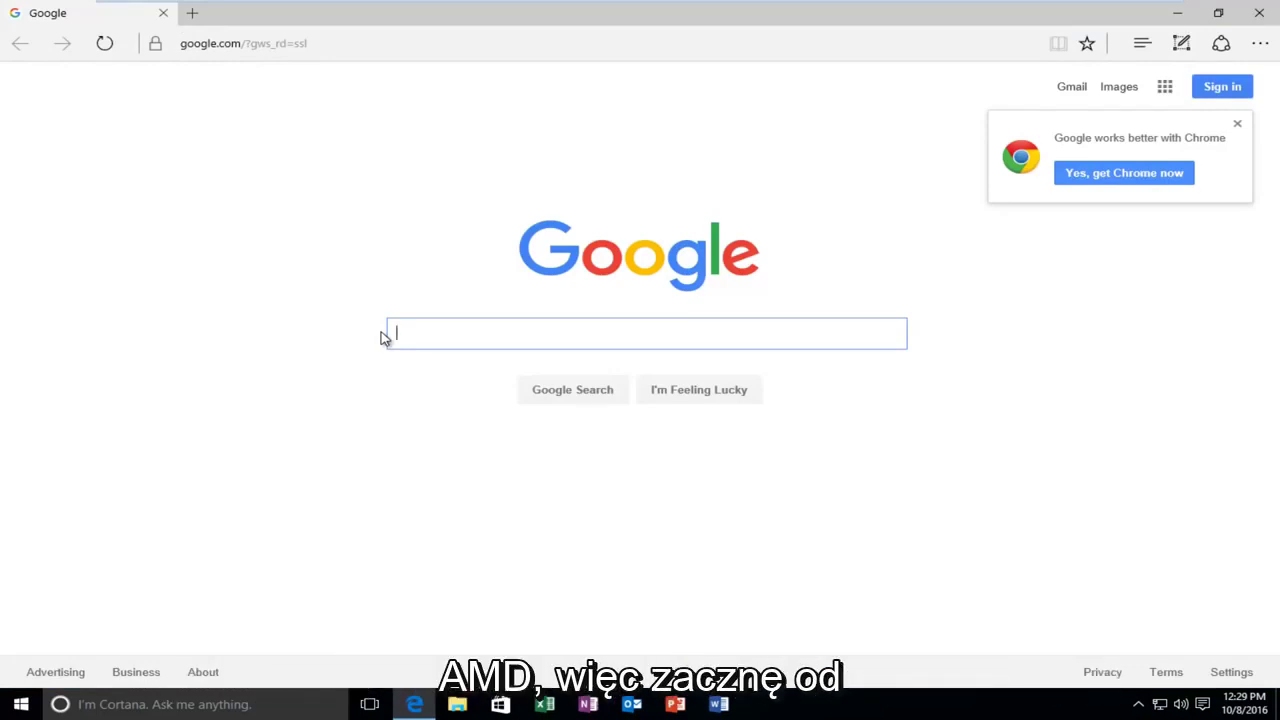
pyautogui.write('nvida')
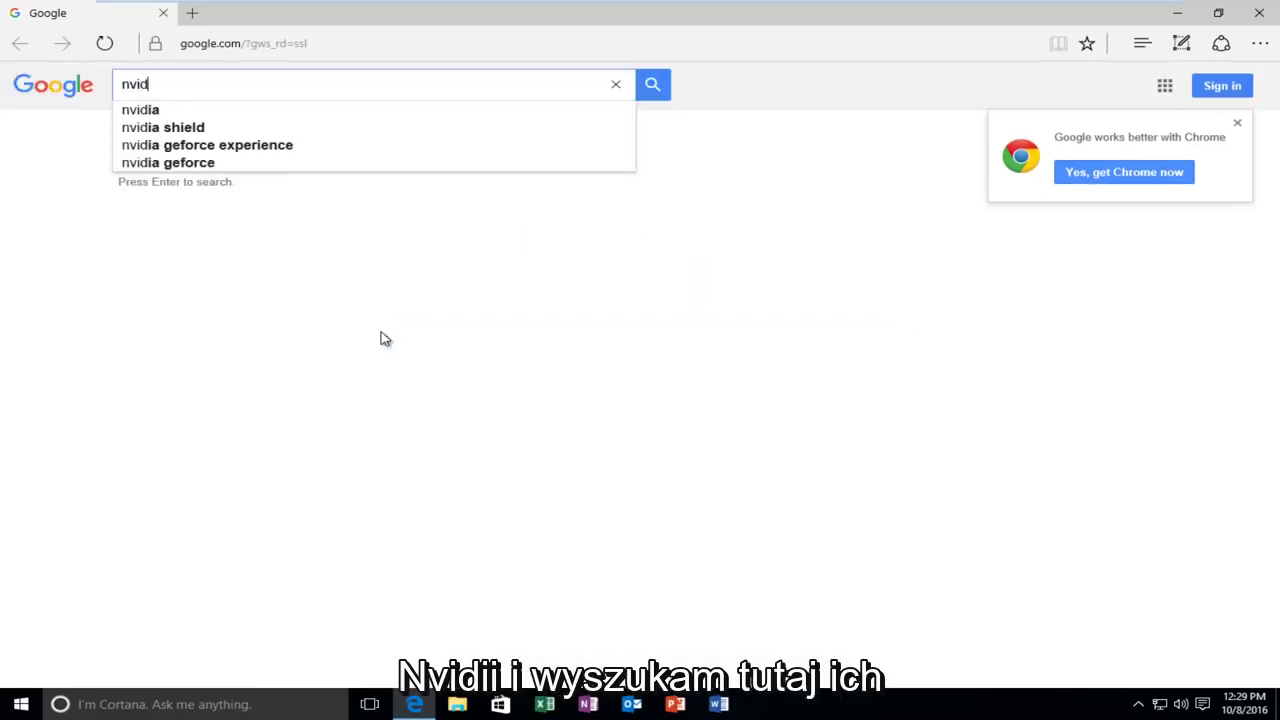
pyautogui.press('BackSpace')
pyautogui.press('BackSpace')
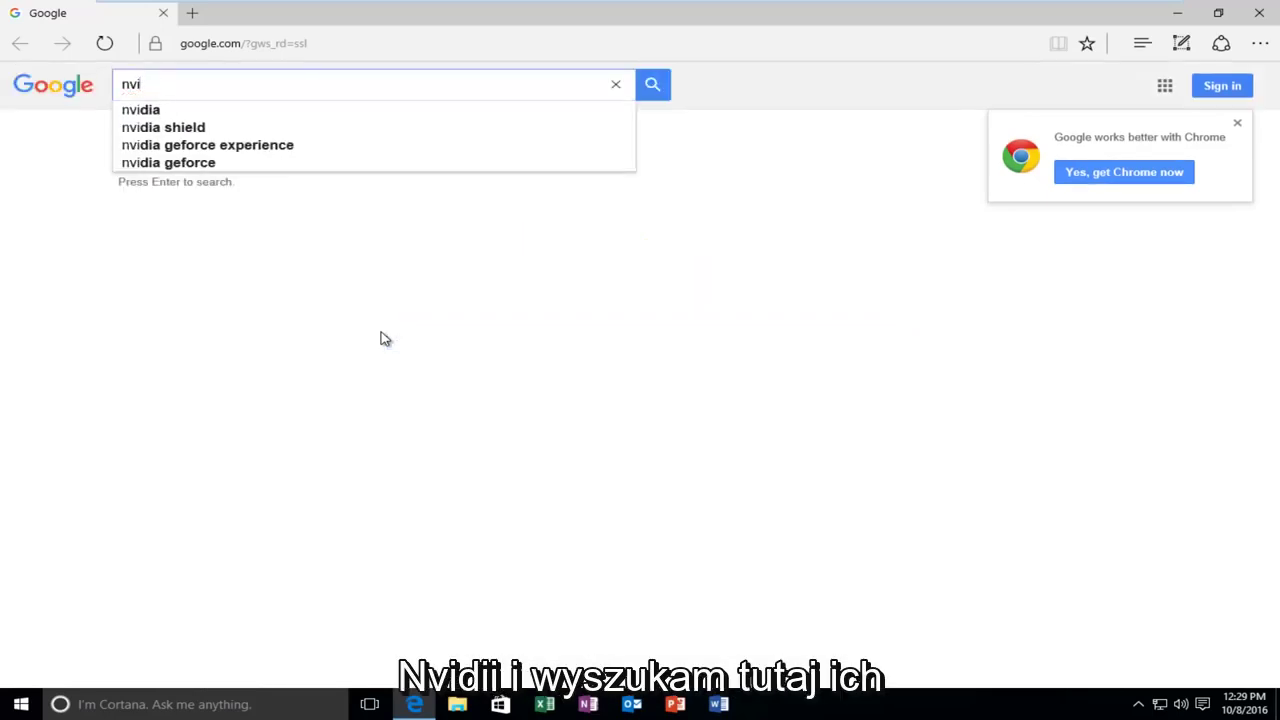
pyautogui.write('dia display ')
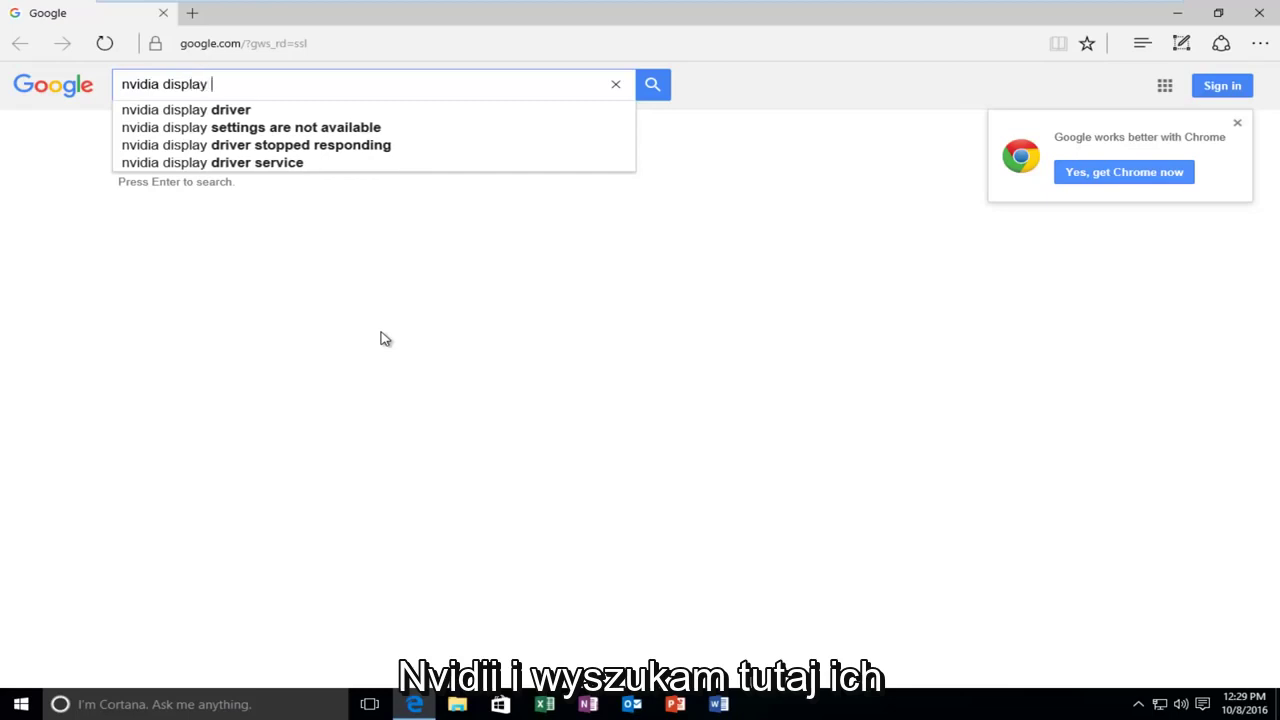
pyautogui.write('driver')
pyautogui.press('Return')
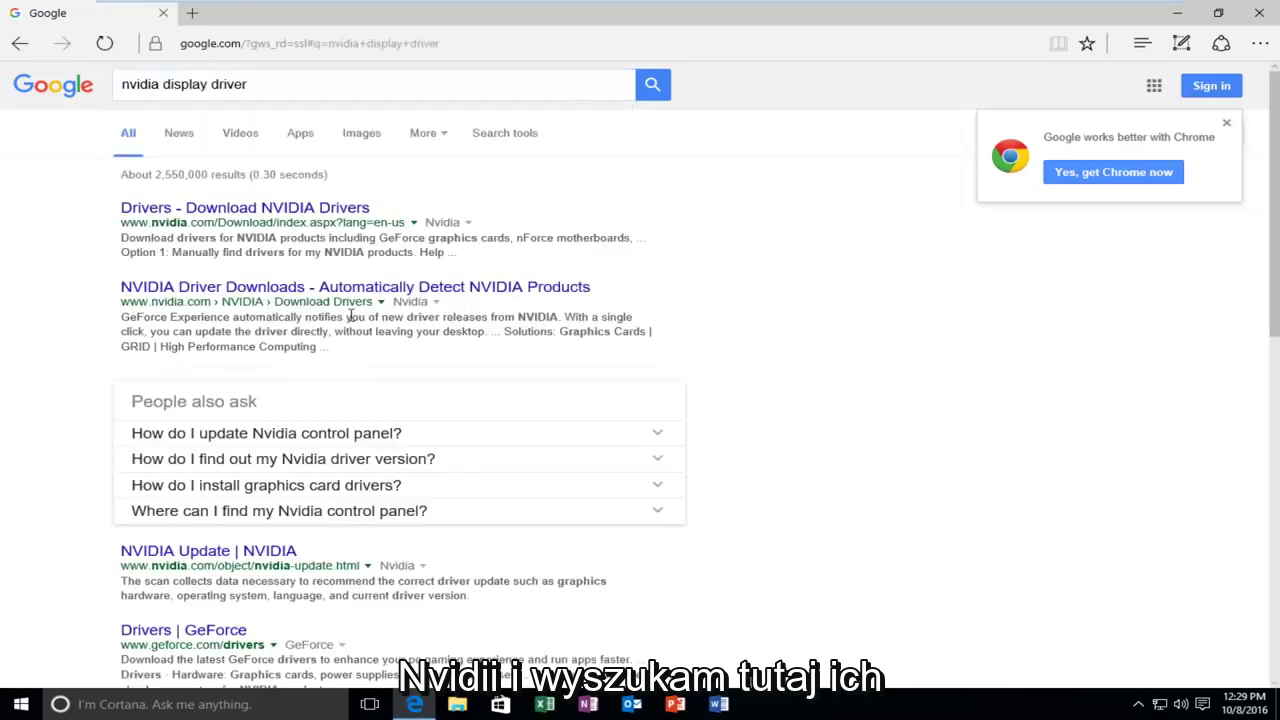
# Open NVIDIA's driver download page from the results and start the automatic detection of graphics drivers
pyautogui.click(165, 212)
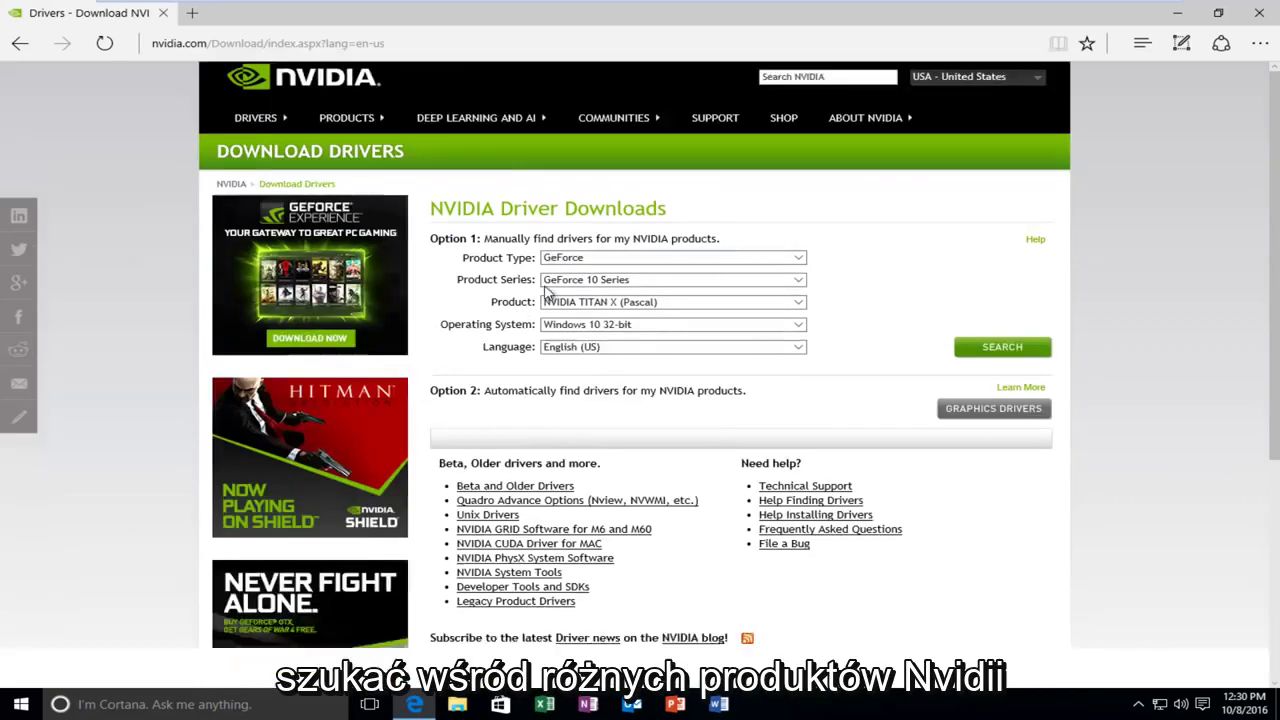
pyautogui.scroll(-3, 548, 292)
pyautogui.scroll(2, 551, 294)
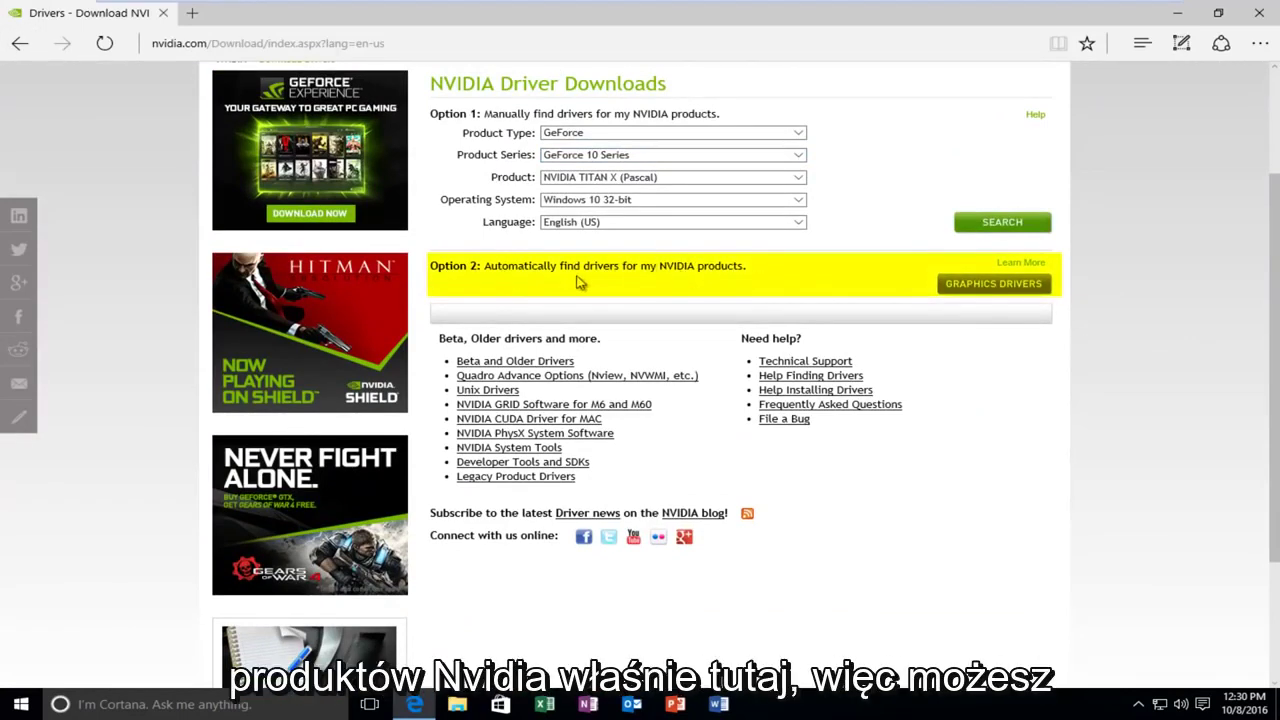
pyautogui.click(979, 289)
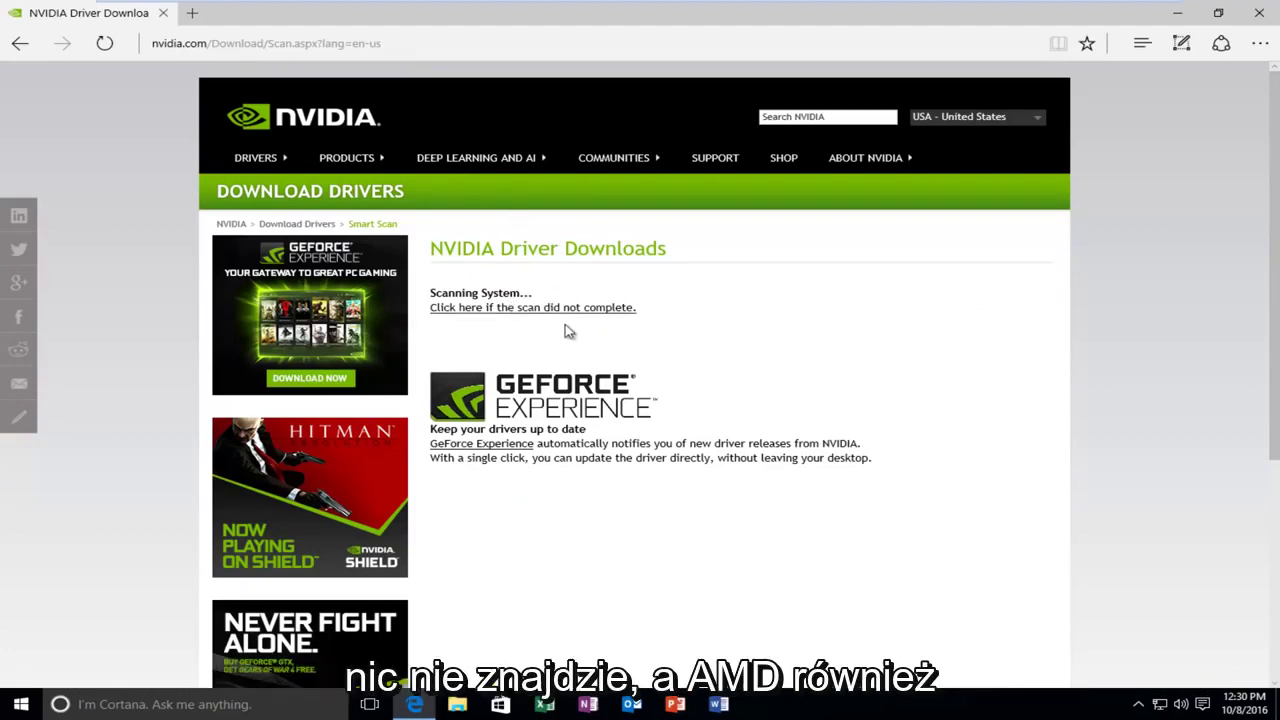
# Search the web for "amd driver download" and open the AMD Driver Autodetect page at its download link
pyautogui.click(229, 42)
pyautogui.press('BackSpace')
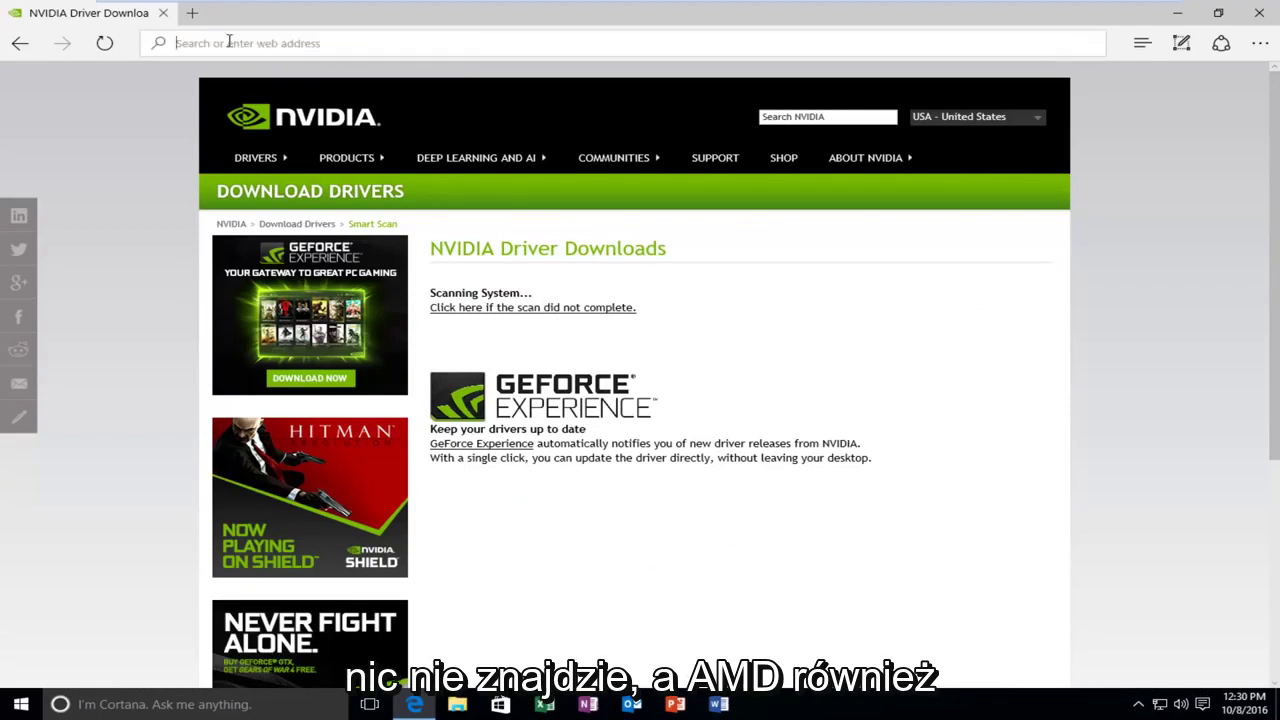
pyautogui.write('amd driver')
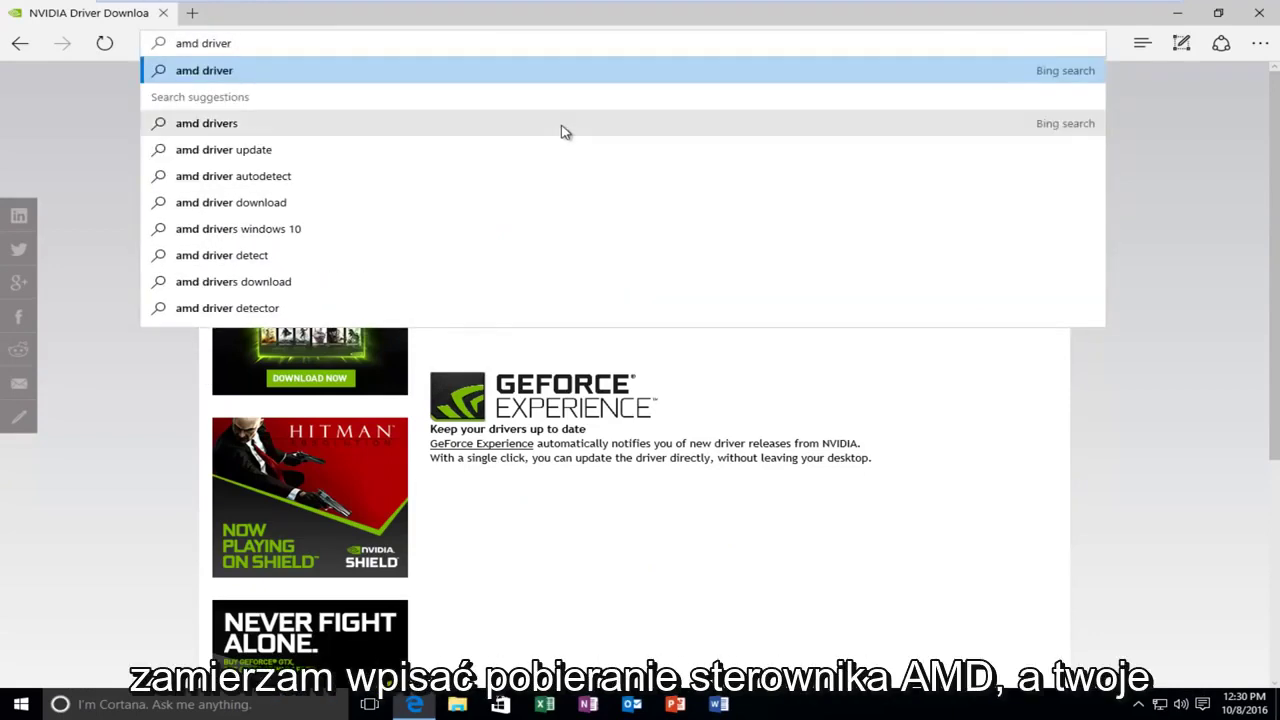
pyautogui.write(' download')
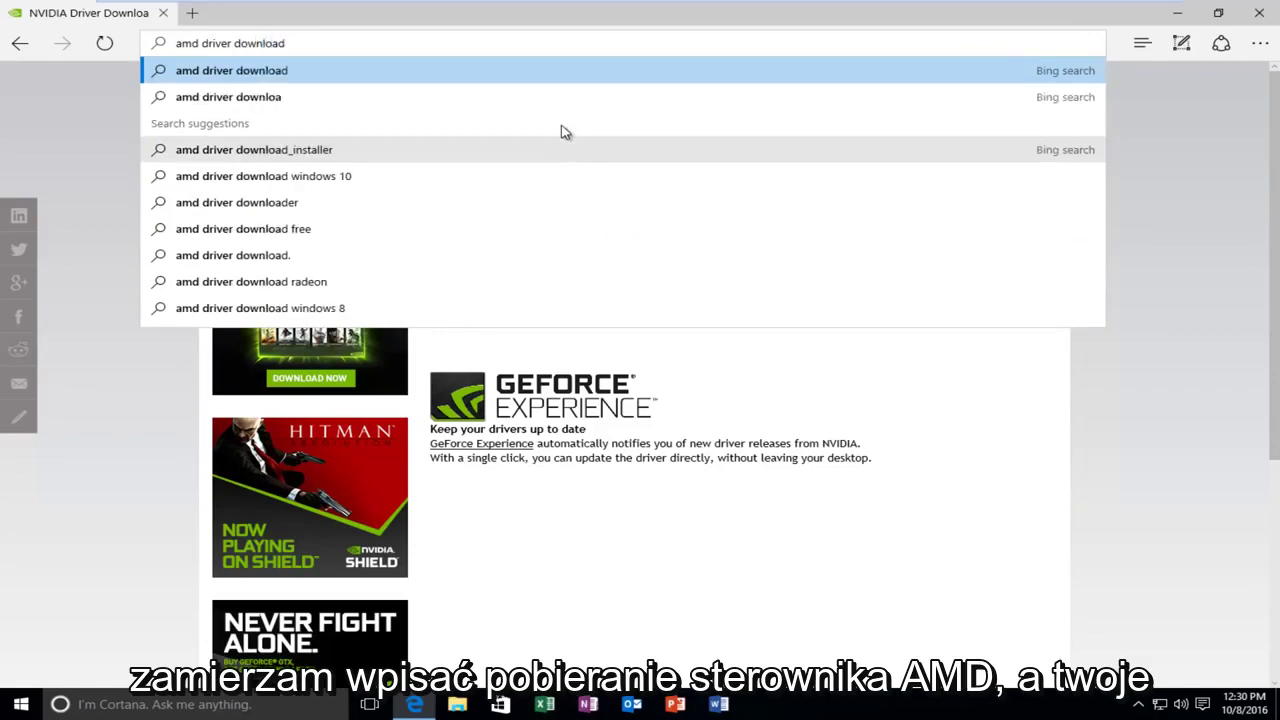
pyautogui.press('Return')
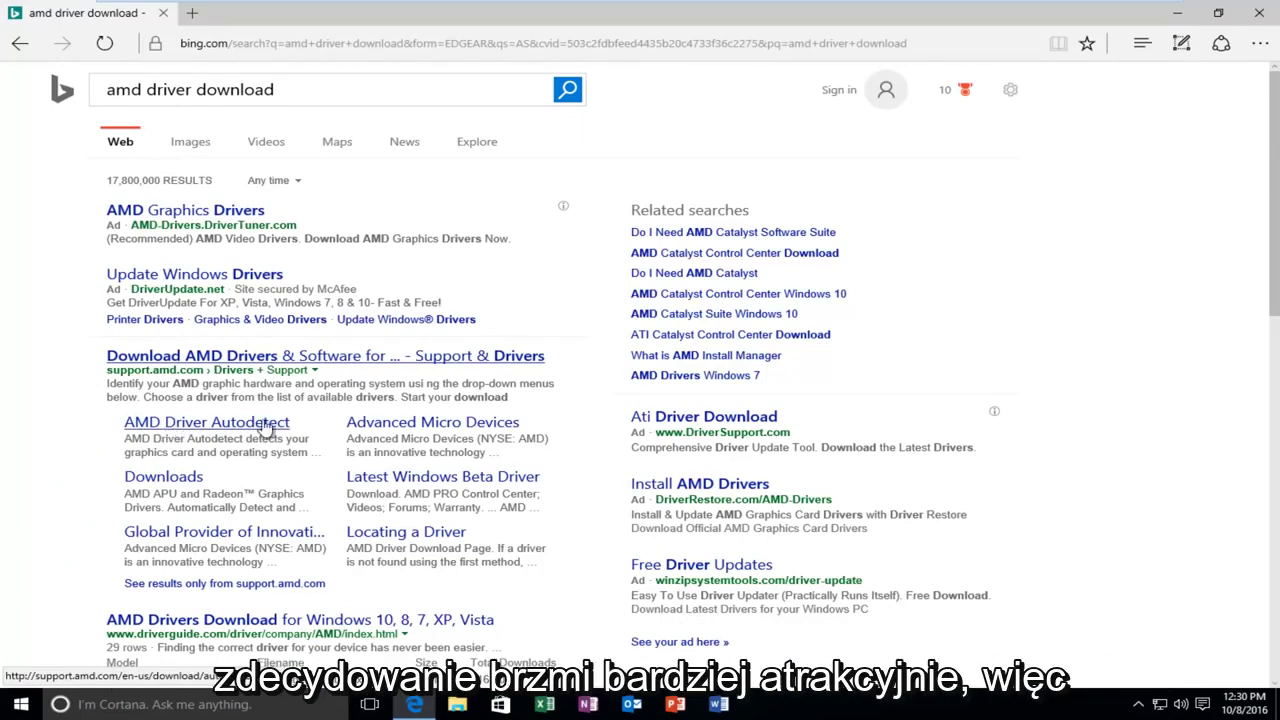
pyautogui.click(200, 424)
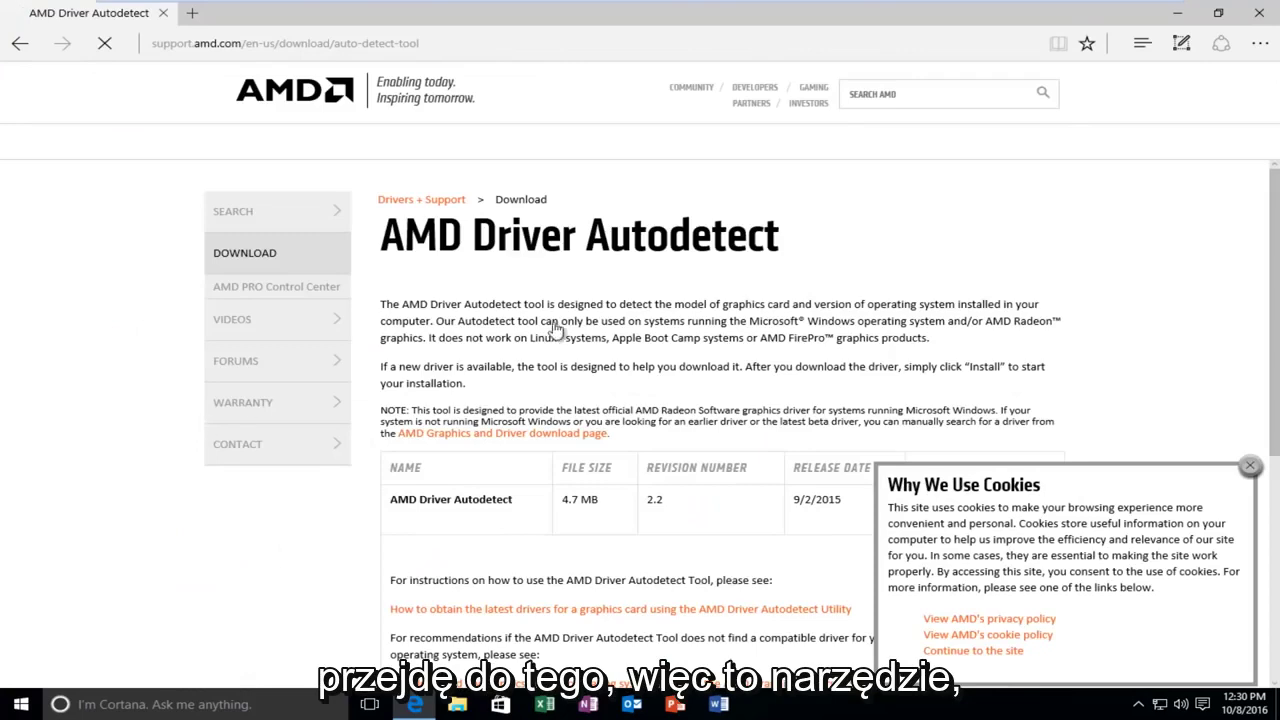
pyautogui.scroll(-1, 1032, 430)
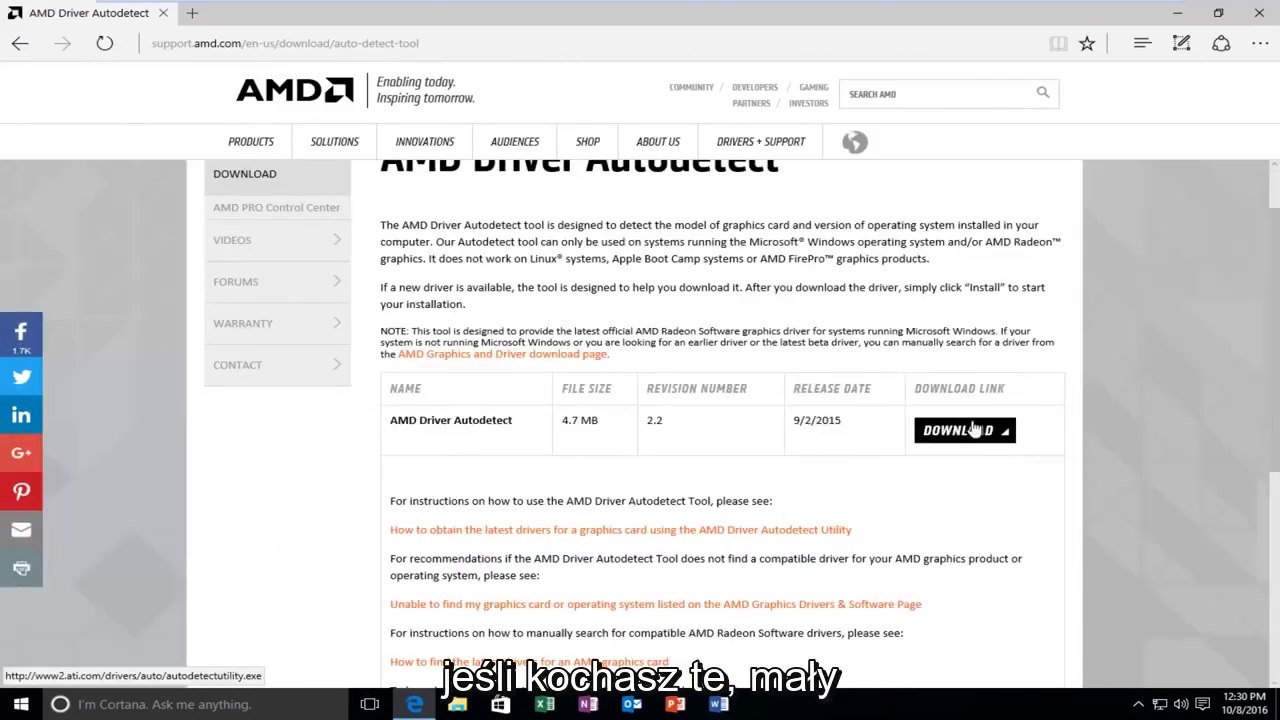
# Close the browser, then find and open Device Manager in a maximized window
pyautogui.scroll(1, 950, 458)
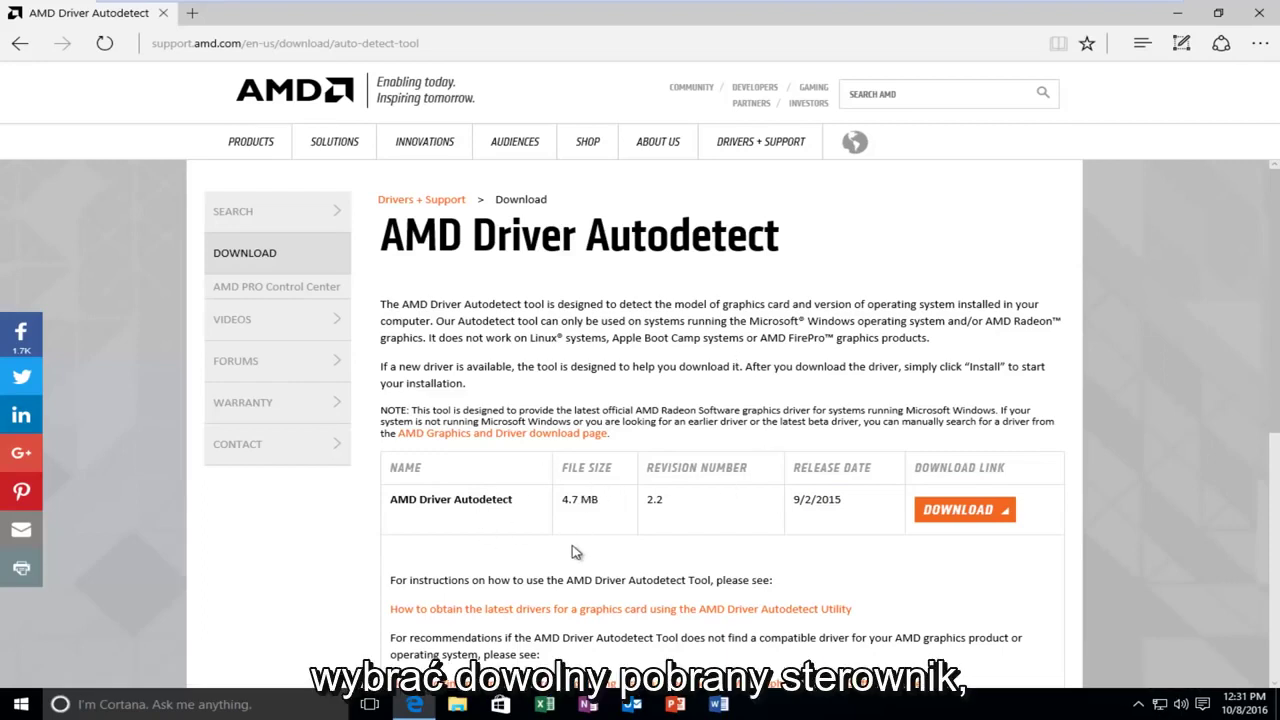
pyautogui.click(1259, 12)
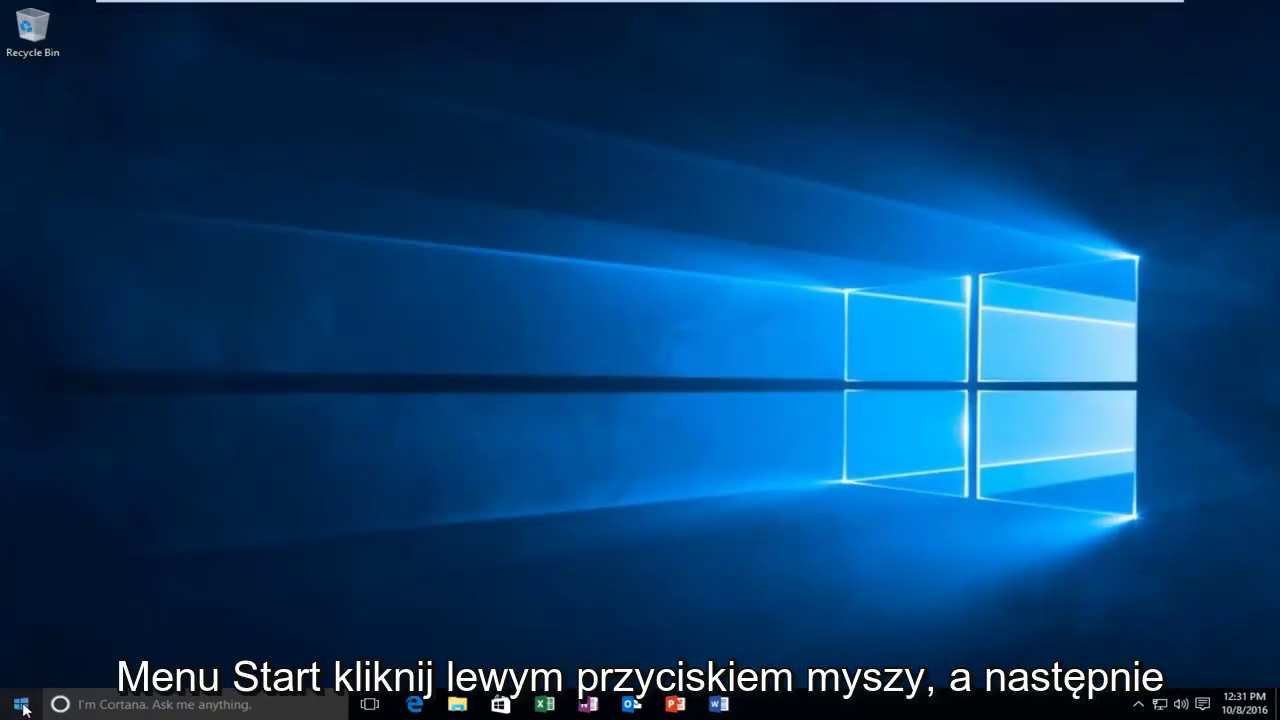
pyautogui.click(22, 705)
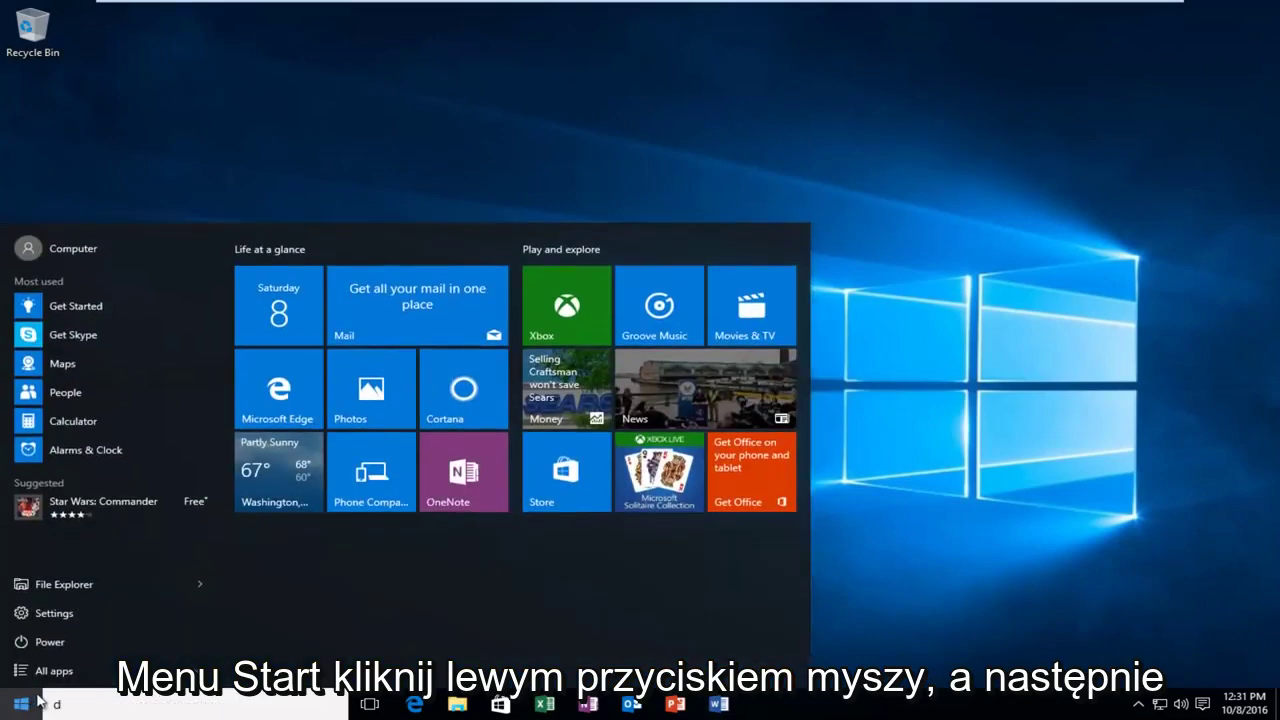
pyautogui.write('device manager')
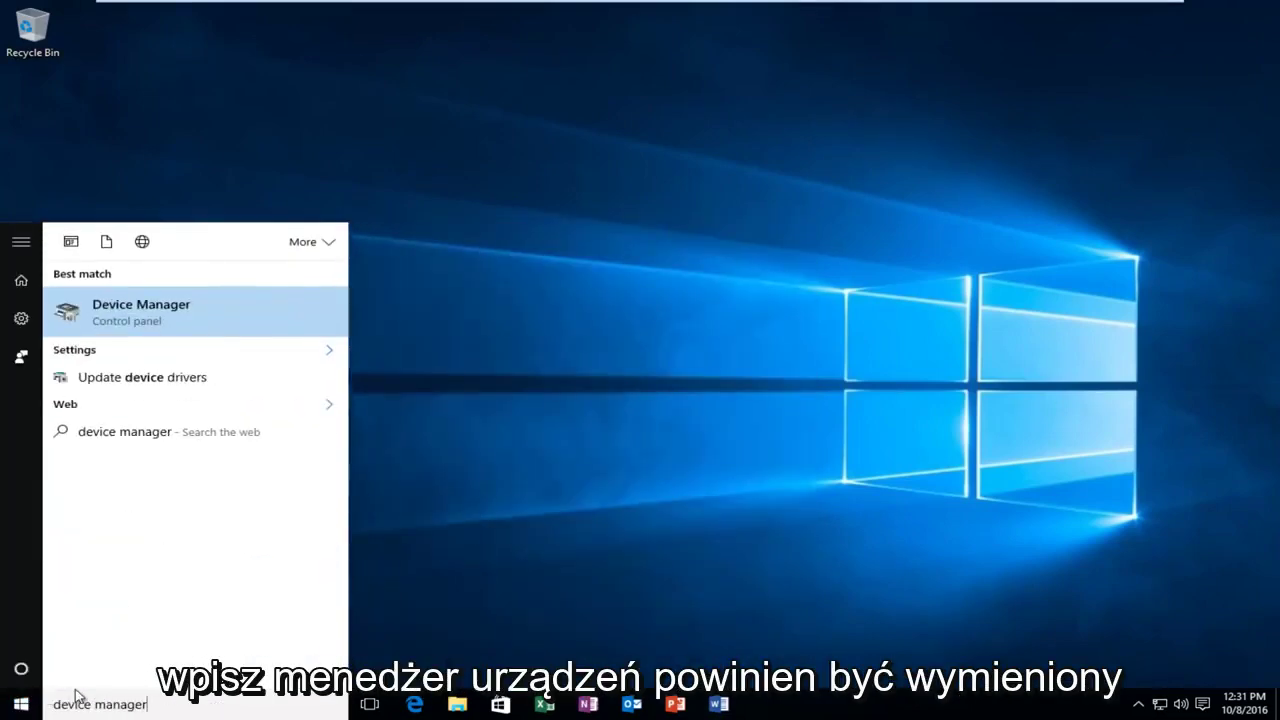
pyautogui.click(70, 316)
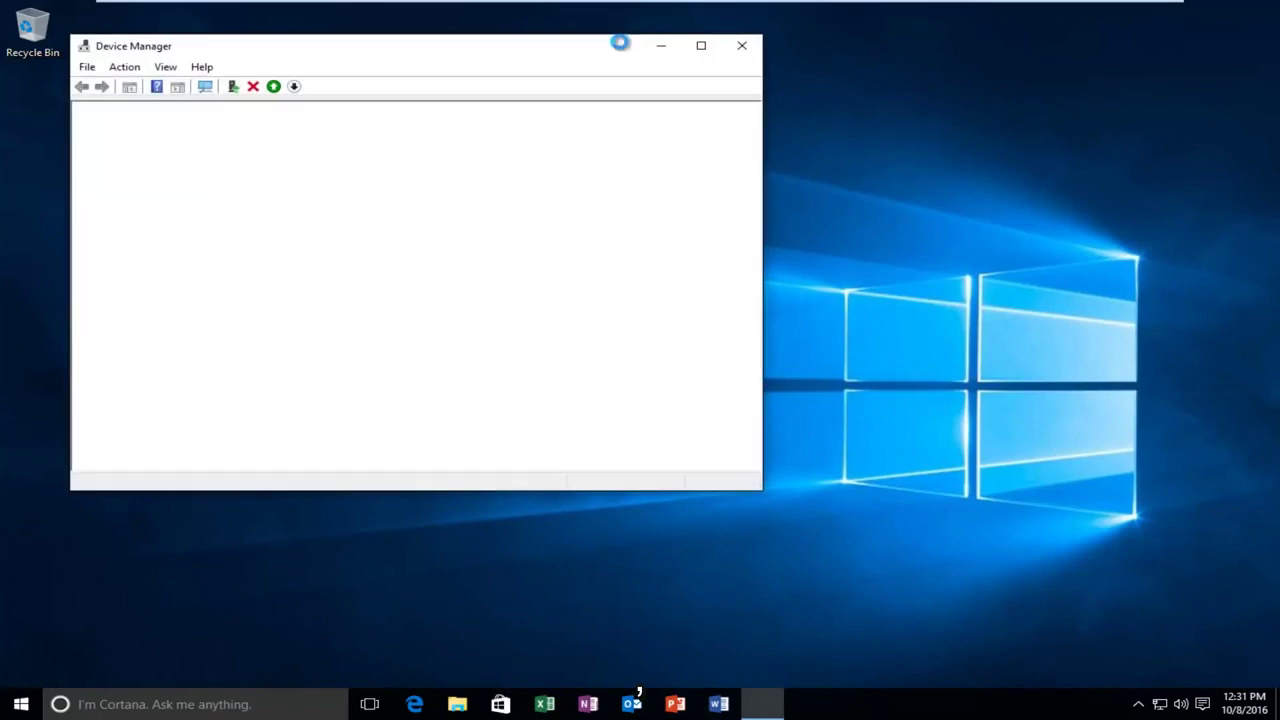
pyautogui.click(702, 47)
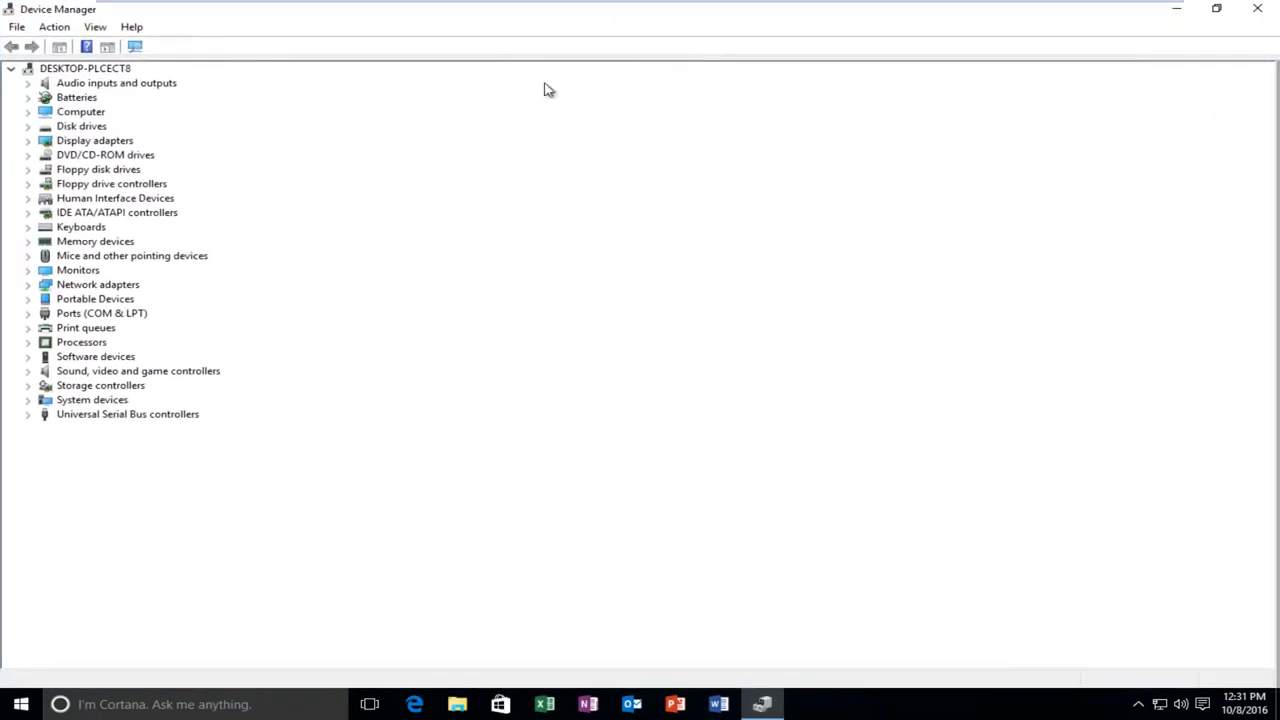
# Expand the display adapters category and open the properties of the VMware SVGA 3D adapter
pyautogui.click(28, 141)
pyautogui.click(96, 157)
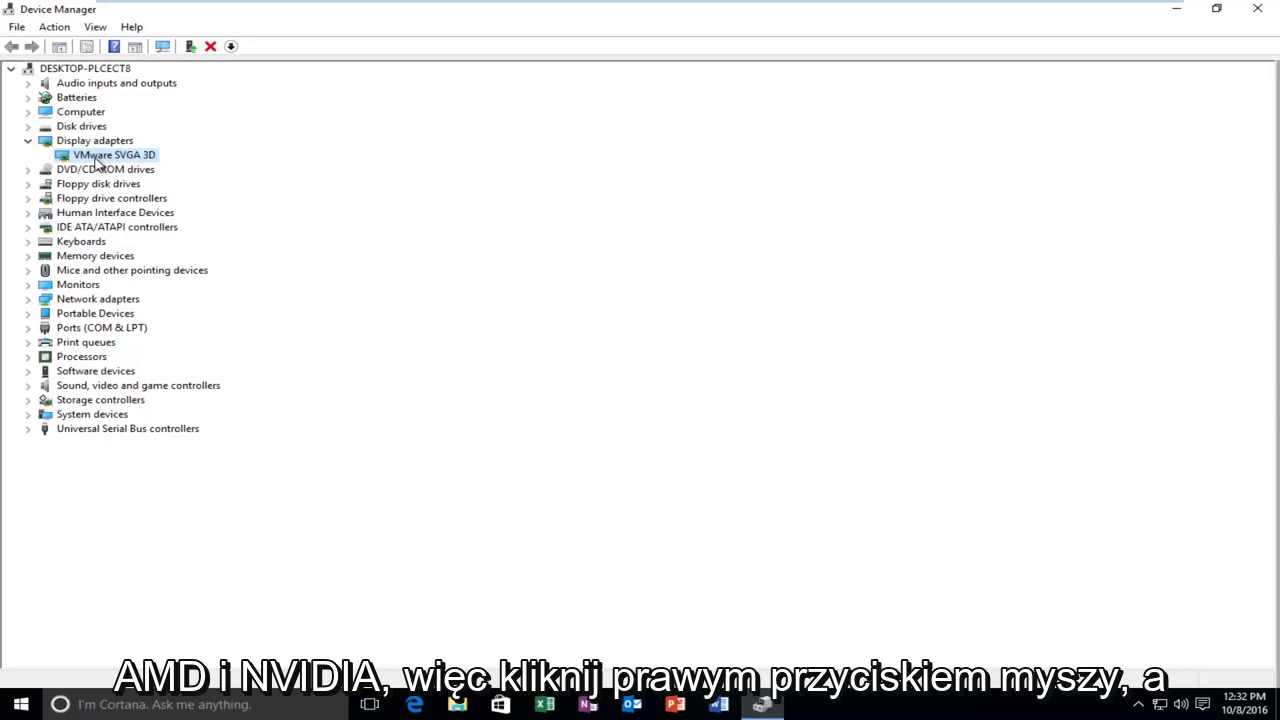
pyautogui.rightClick(93, 160)
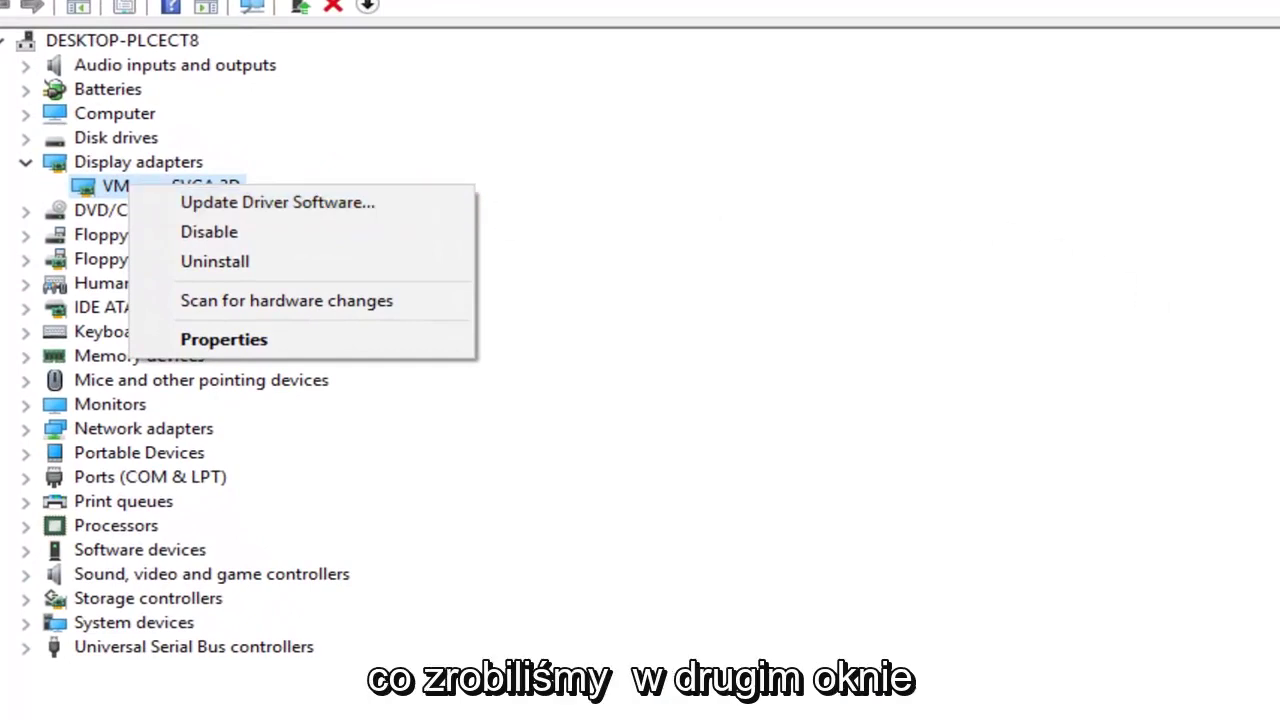
pyautogui.click(212, 345)
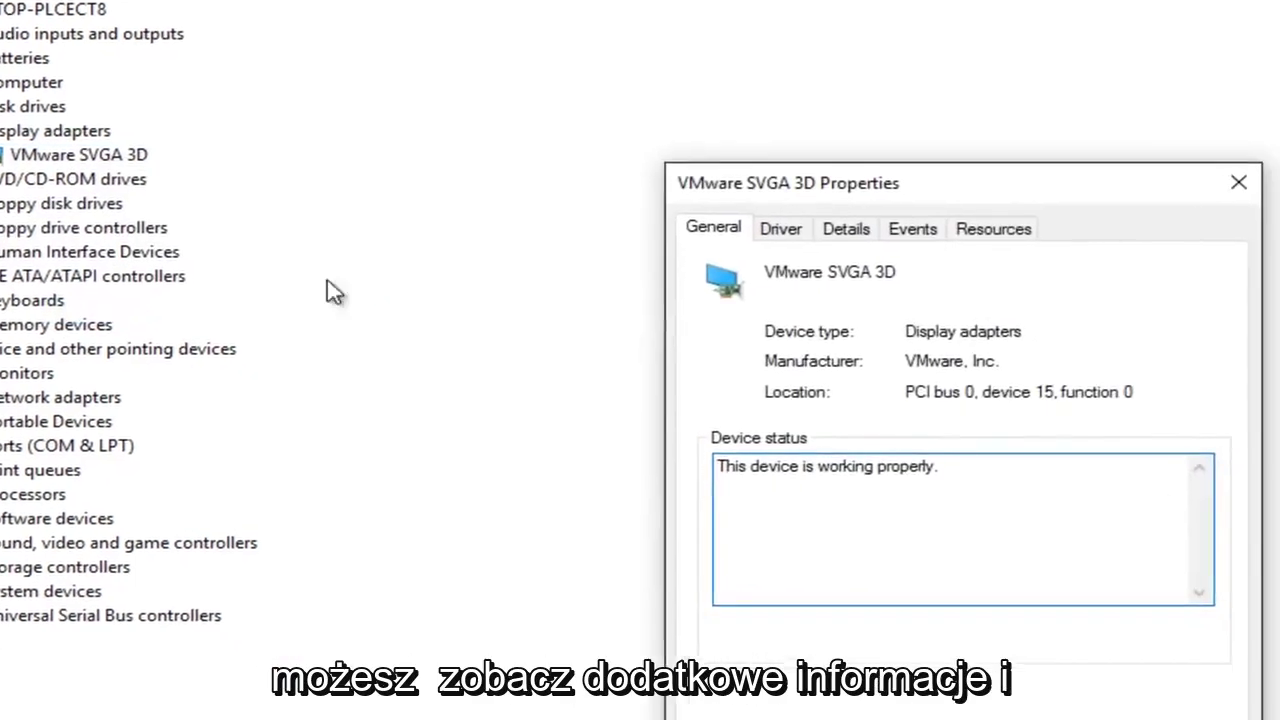
# Review the adapter's driver information and device details, and return to its general information
pyautogui.click(829, 258)
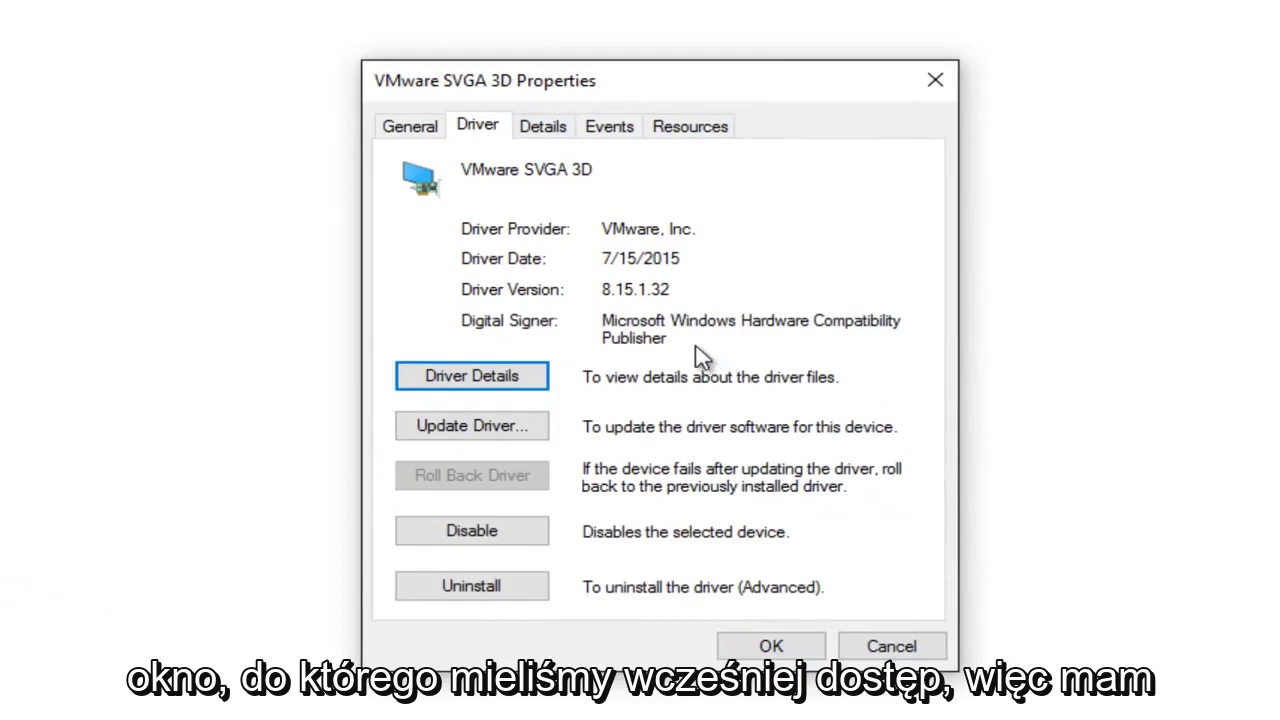
pyautogui.click(555, 130)
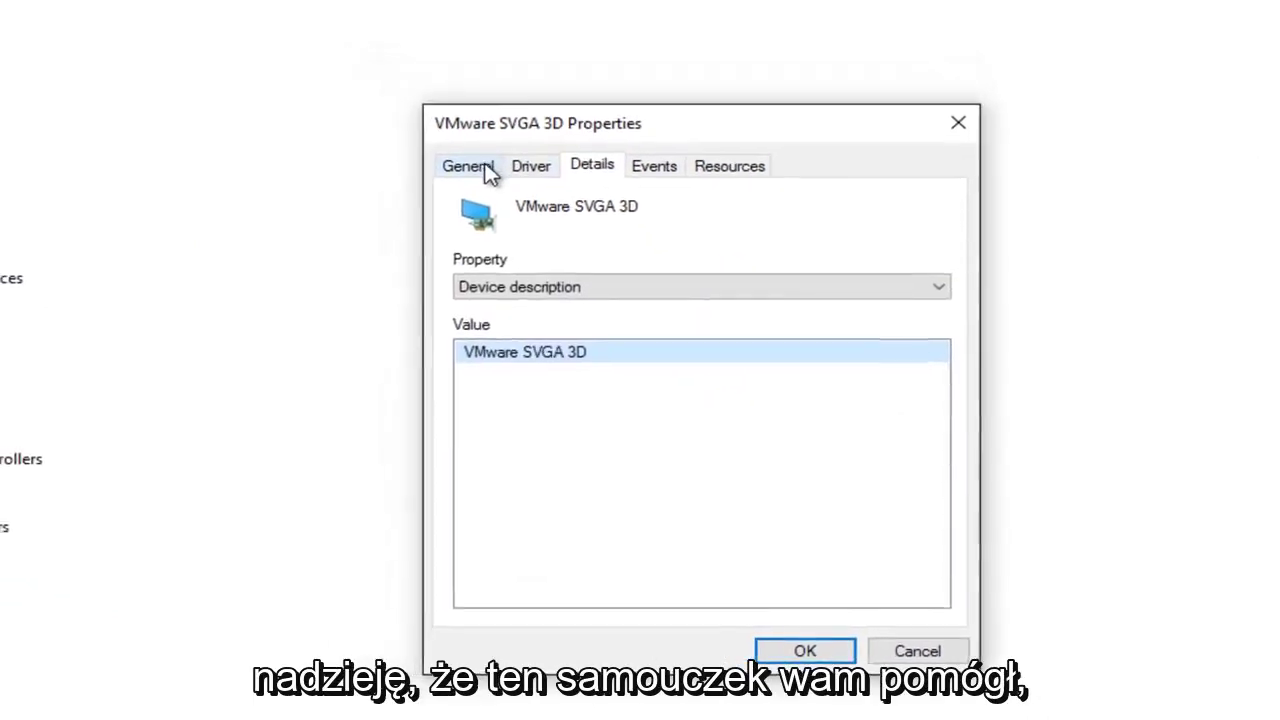
pyautogui.click(486, 171)
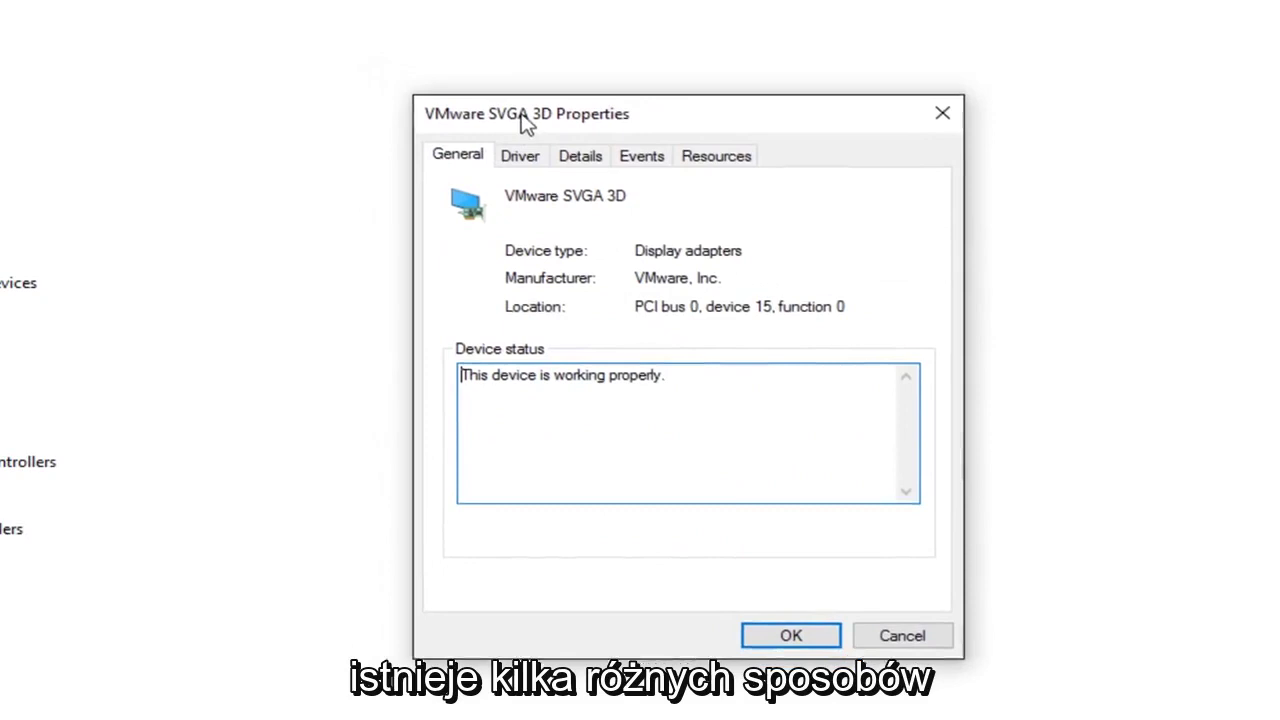
# Reposition the adapter's properties dialog and start the driver software update for VMware SVGA 3D
pyautogui.moveTo(521, 113); pyautogui.dragTo(403, 68)
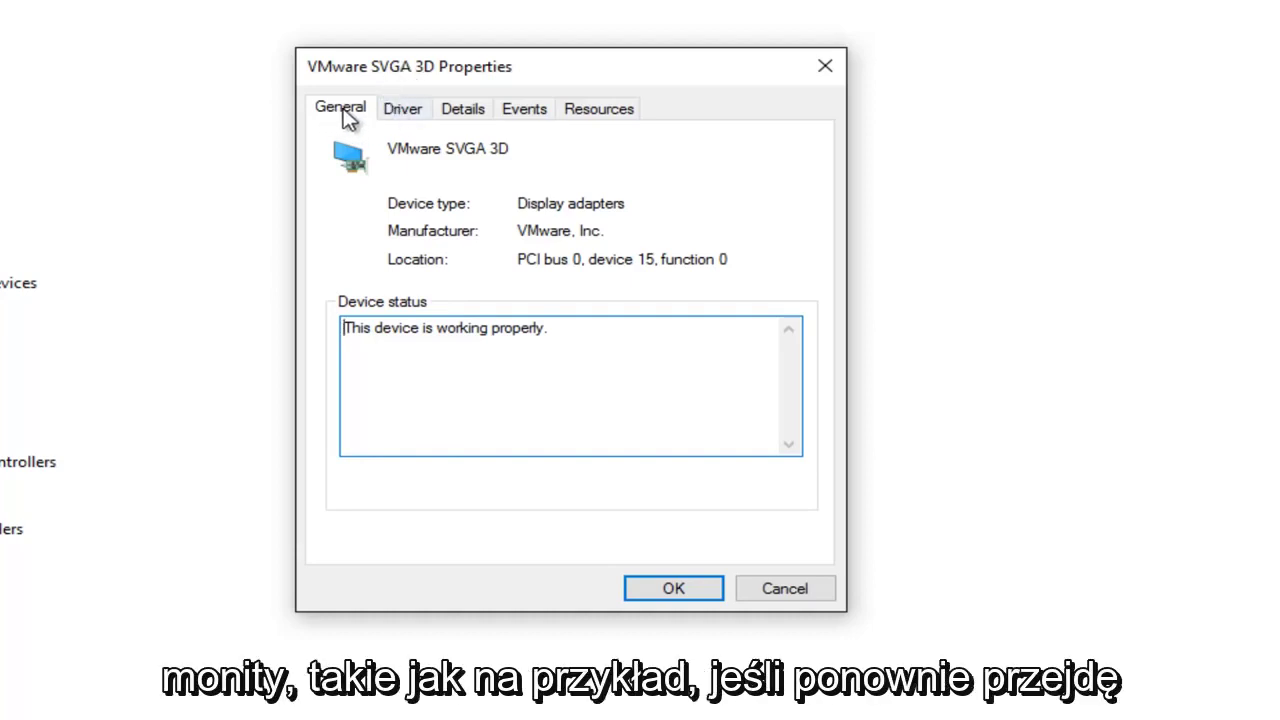
pyautogui.click(403, 114)
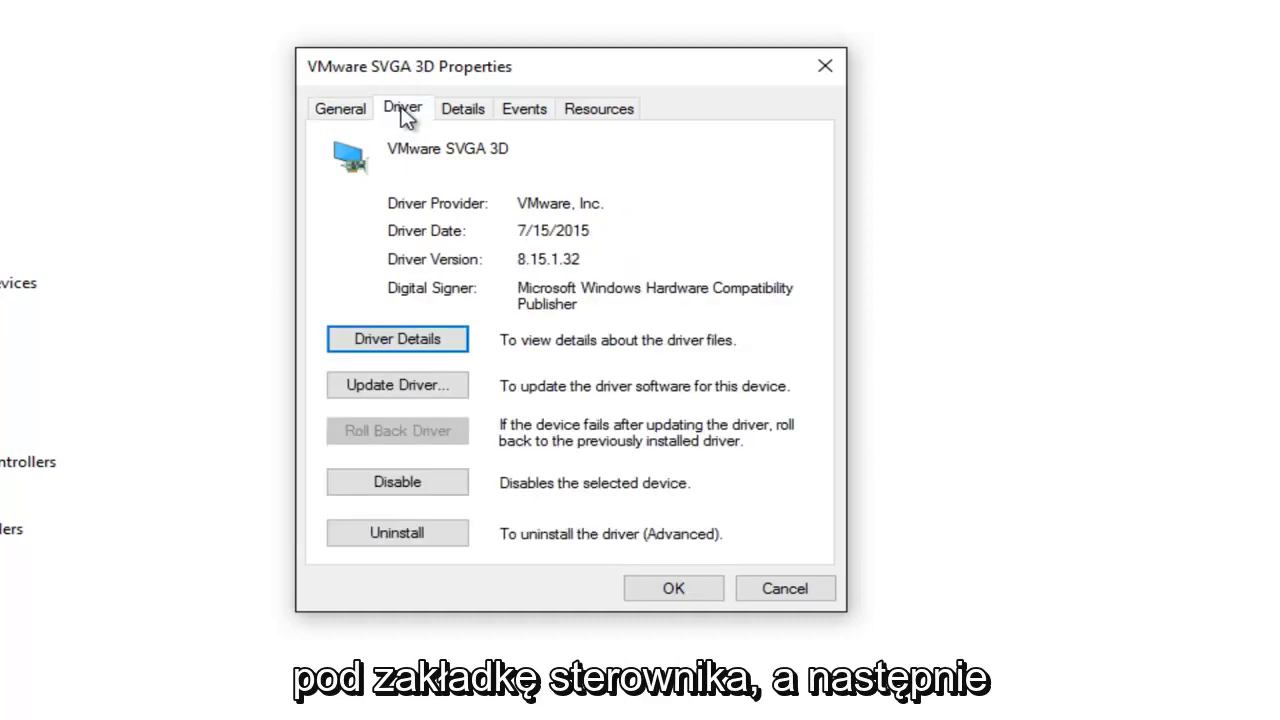
pyautogui.click(391, 400)
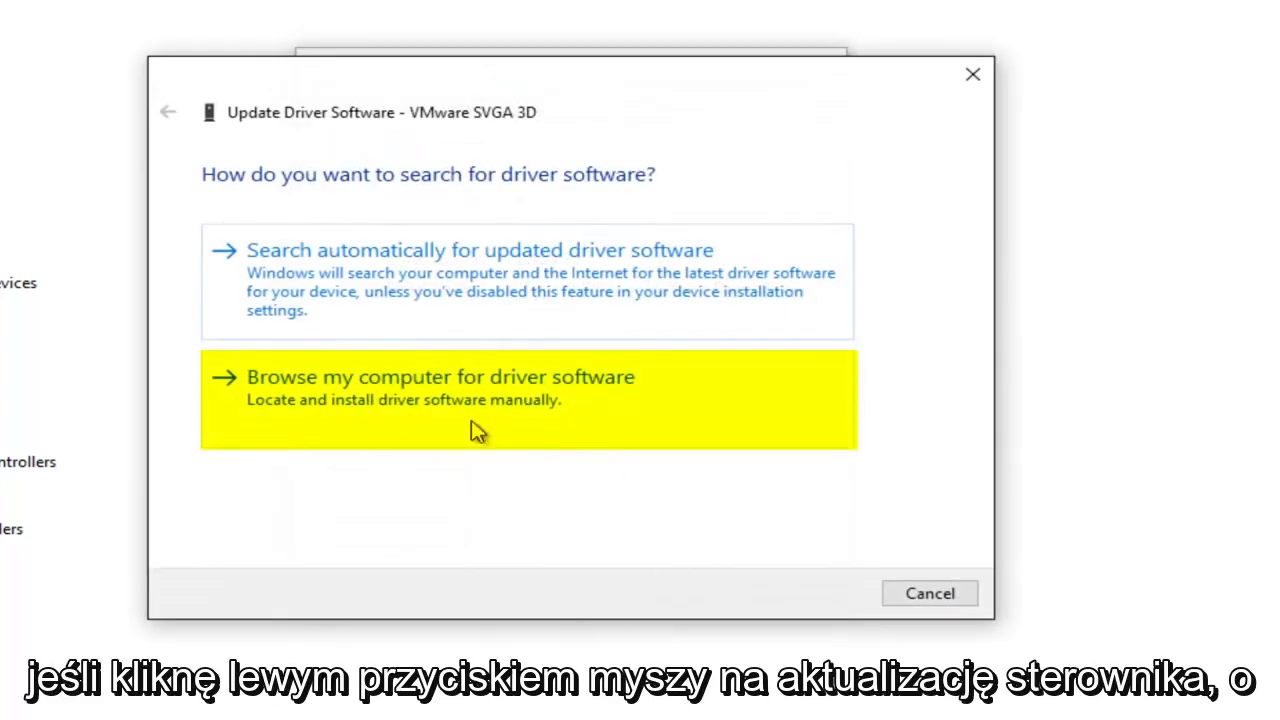